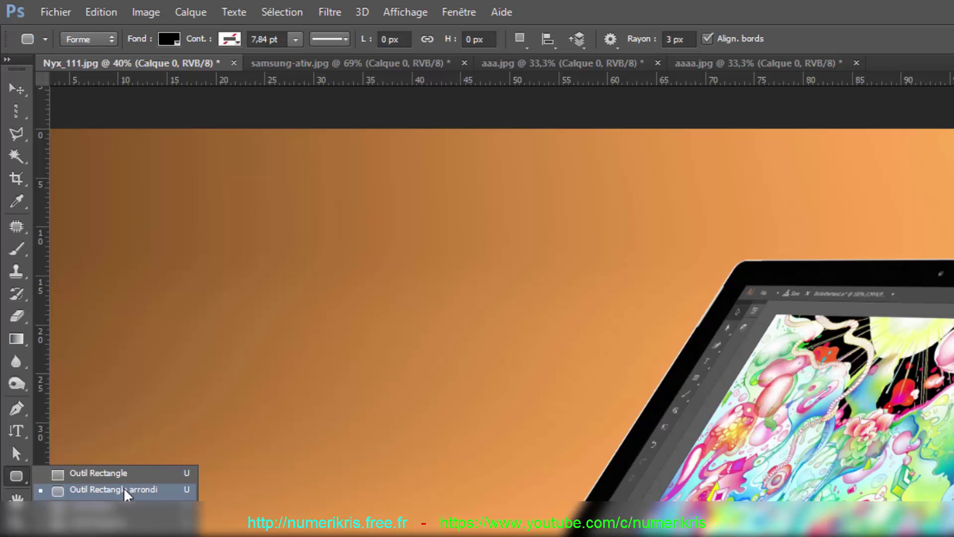
Draw a light blue rounded rectangle without outline, 3 px radius, about 1025 by 528 px, over the tablet, and close the shape properties
{"action": "left_click", "coordinate": [124, 489]}
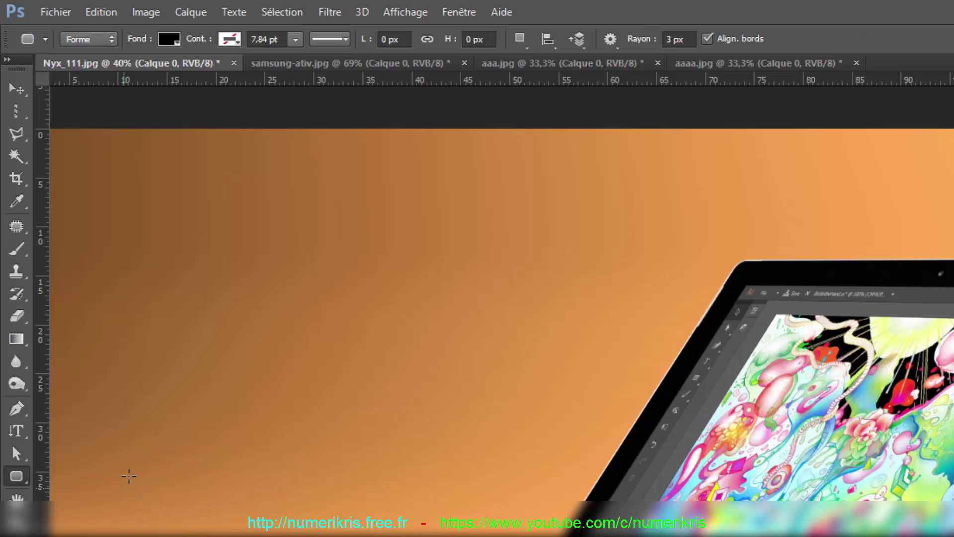
{"action": "left_click", "coordinate": [167, 42]}
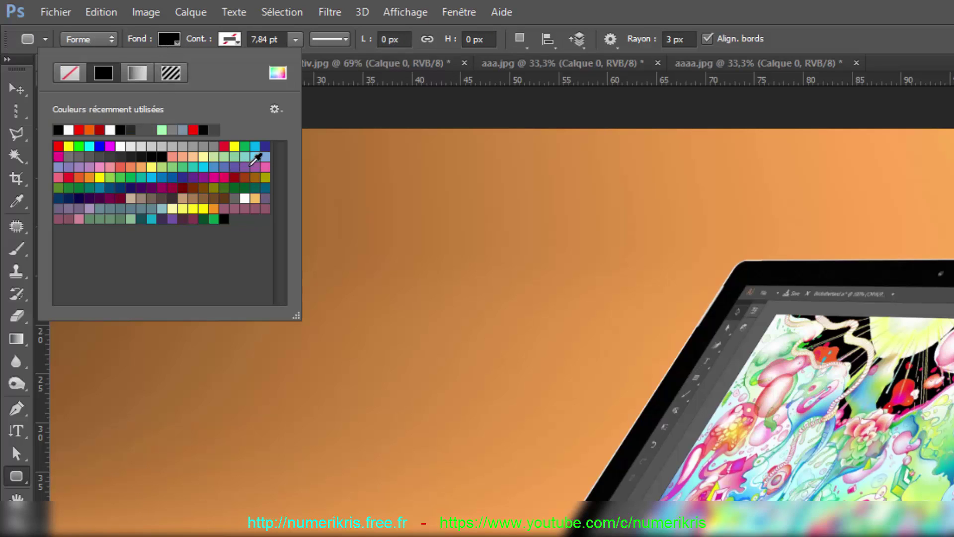
{"action": "left_click", "coordinate": [254, 147]}
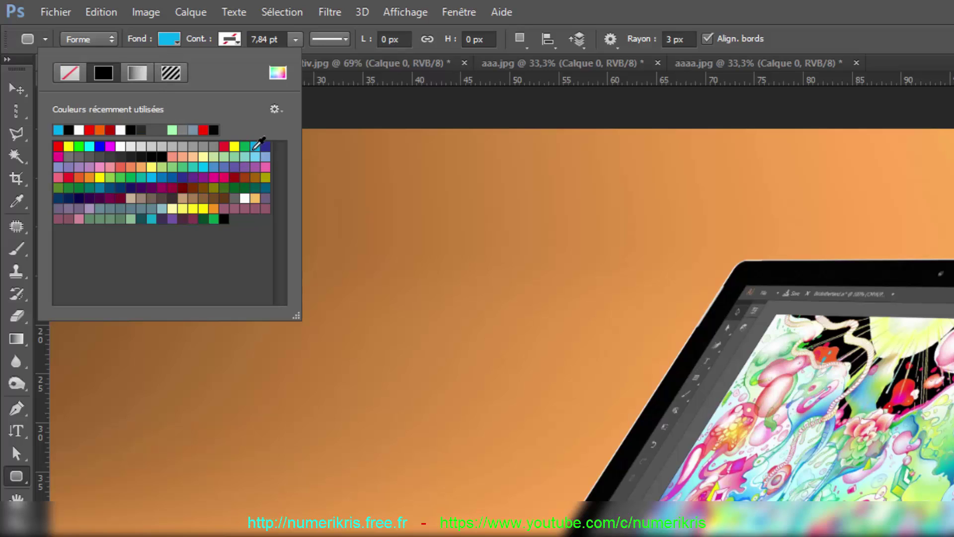
{"action": "left_click", "coordinate": [230, 39]}
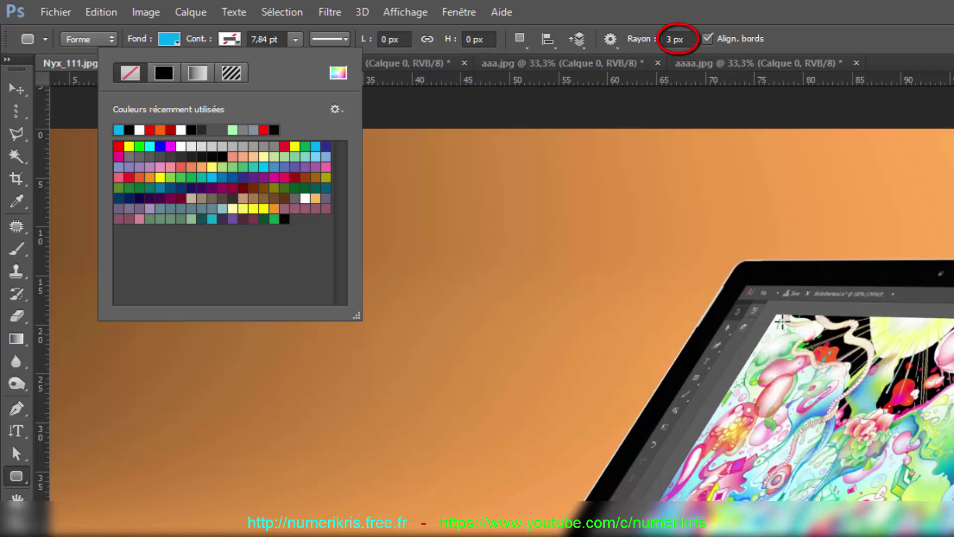
{"action": "left_click_drag", "start_coordinate": [525, 322], "coordinate": [877, 504]}
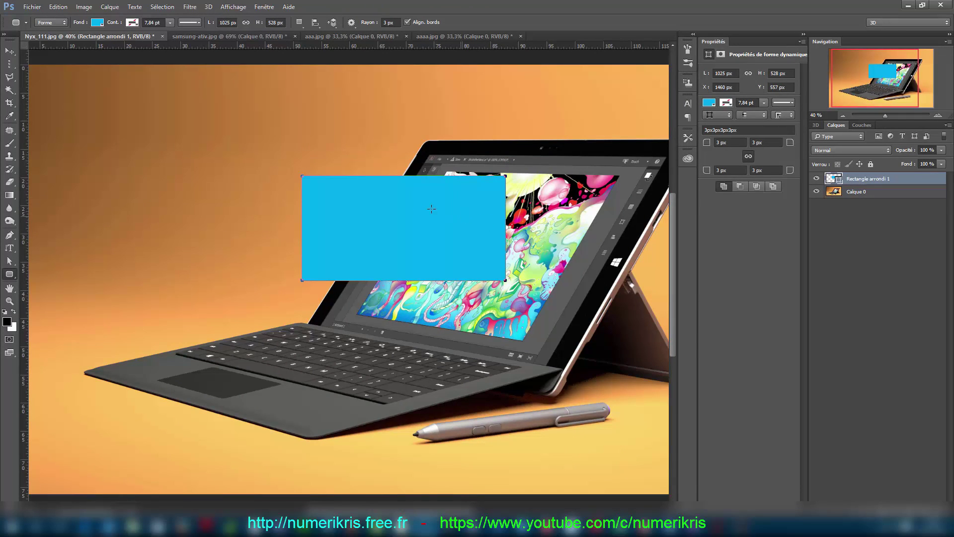
{"action": "left_click", "coordinate": [802, 41]}
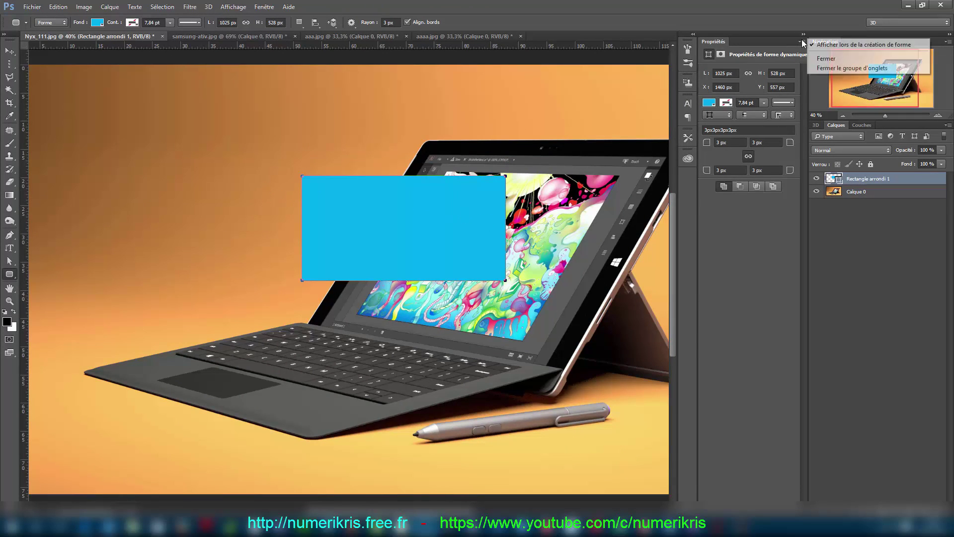
{"action": "left_click", "coordinate": [839, 68]}
Move the blue rectangle over the tablet's display, lining its upper edge up with the top of the display
{"action": "key", "text": "v"}
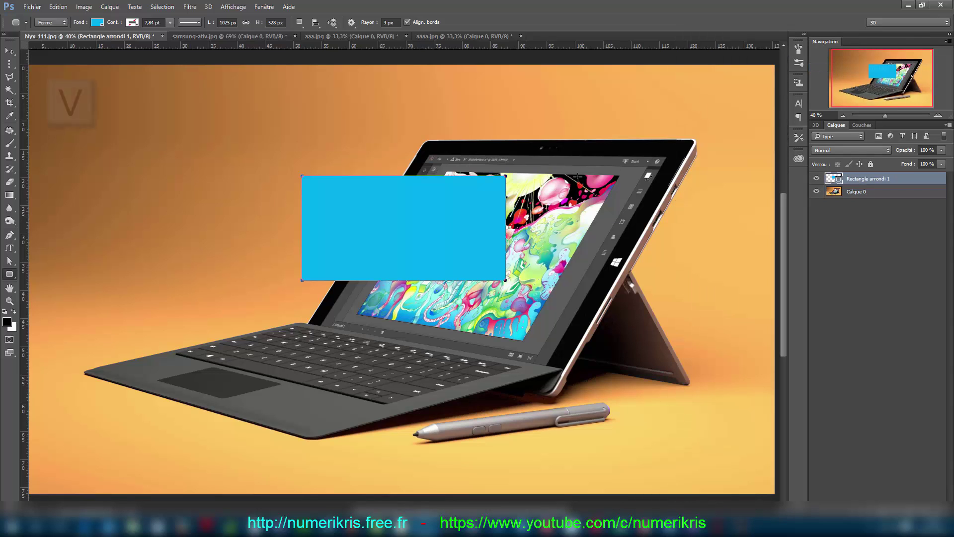
{"action": "left_click_drag", "start_coordinate": [348, 188], "coordinate": [556, 177]}
{"action": "scroll", "coordinate": [654, 177], "scroll_direction": "up", "scroll_amount": 6}
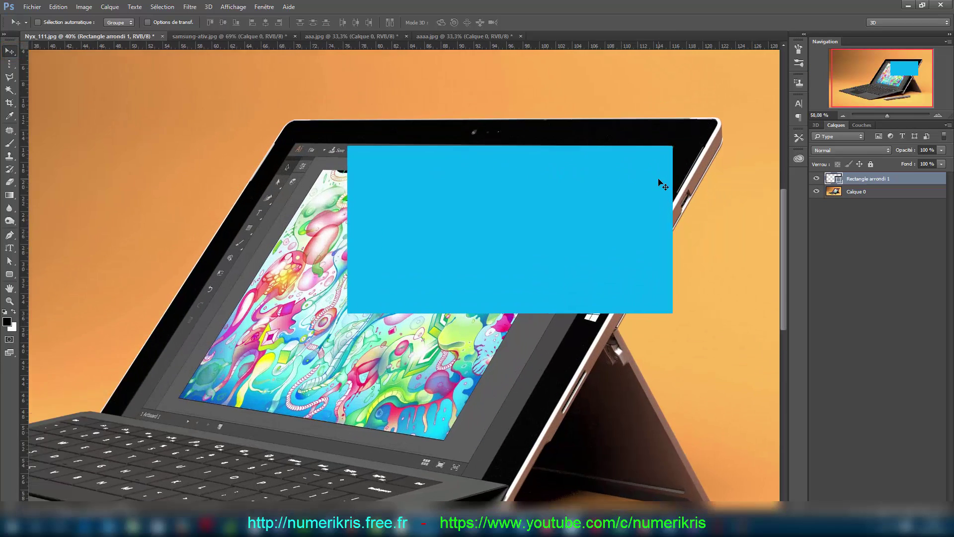
{"action": "left_click_drag", "start_coordinate": [623, 169], "coordinate": [625, 170]}
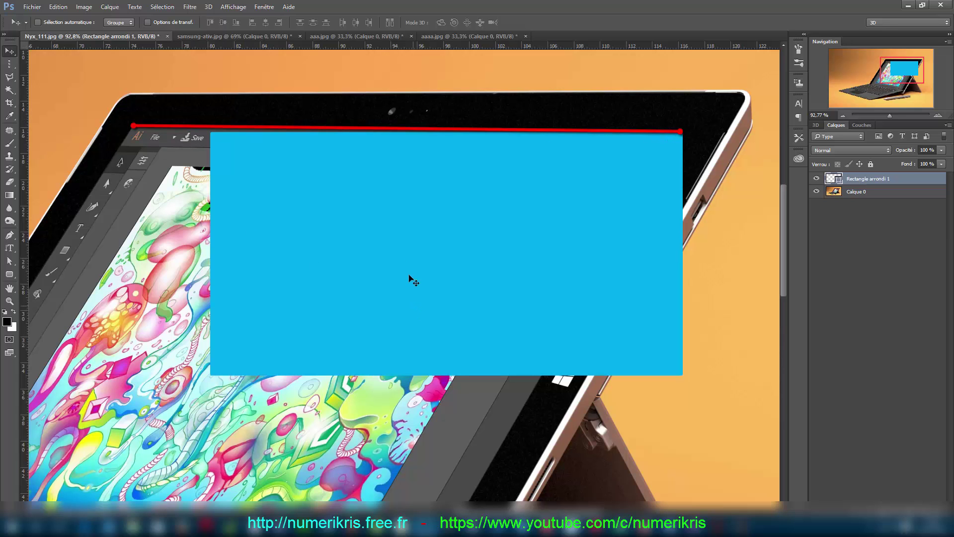
{"action": "scroll", "coordinate": [359, 217], "scroll_direction": "down", "scroll_amount": 2}
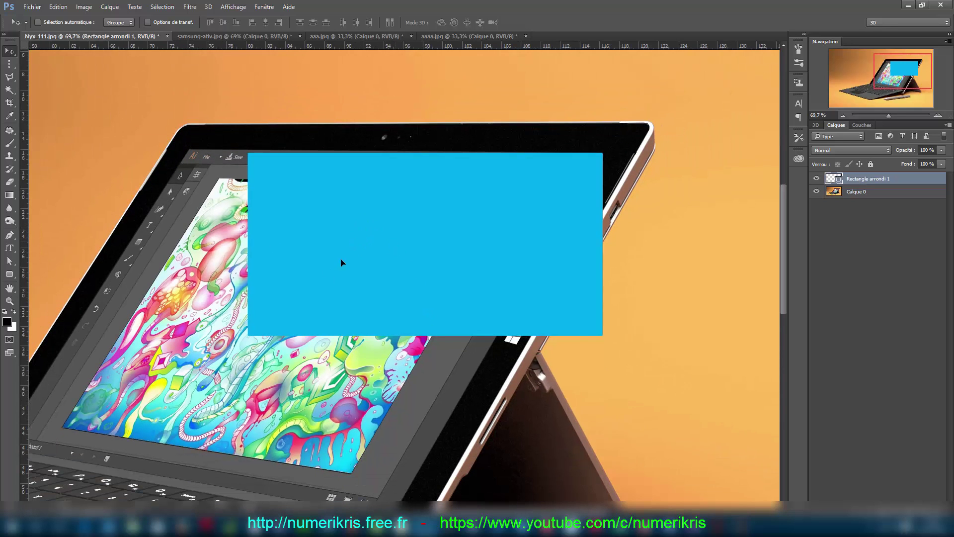
{"action": "left_click_drag", "start_coordinate": [341, 262], "coordinate": [402, 238]}
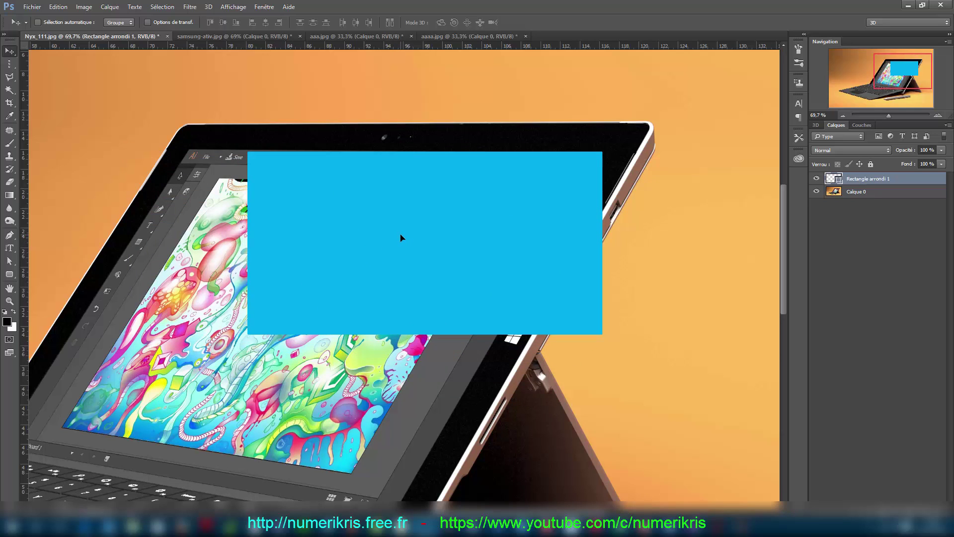
Scale the blue rectangle to about 133 % from its upper-right corner and convert its layer to a smart object
{"action": "key", "text": "ctrl+t"}
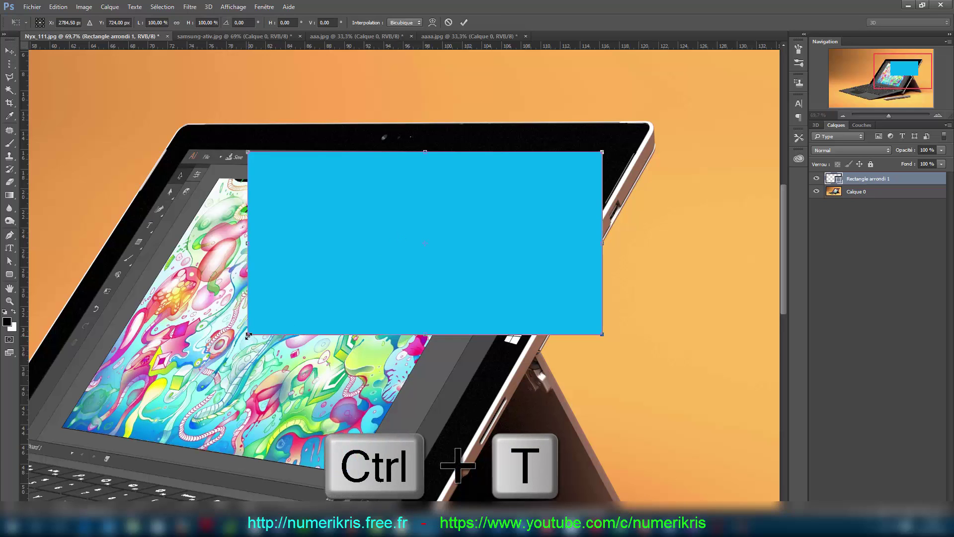
{"action": "left_click_drag", "start_coordinate": [248, 335], "coordinate": [130, 397]}
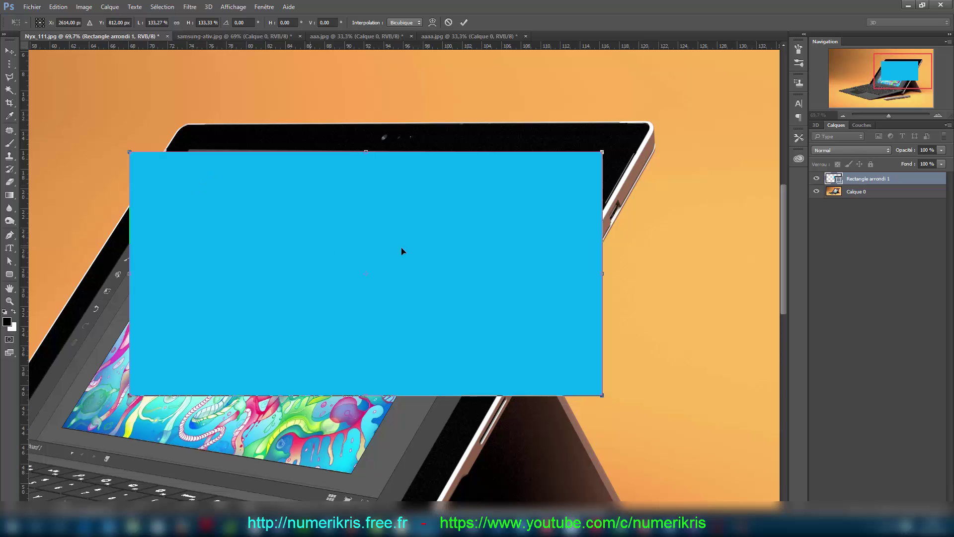
{"action": "left_click", "coordinate": [465, 22]}
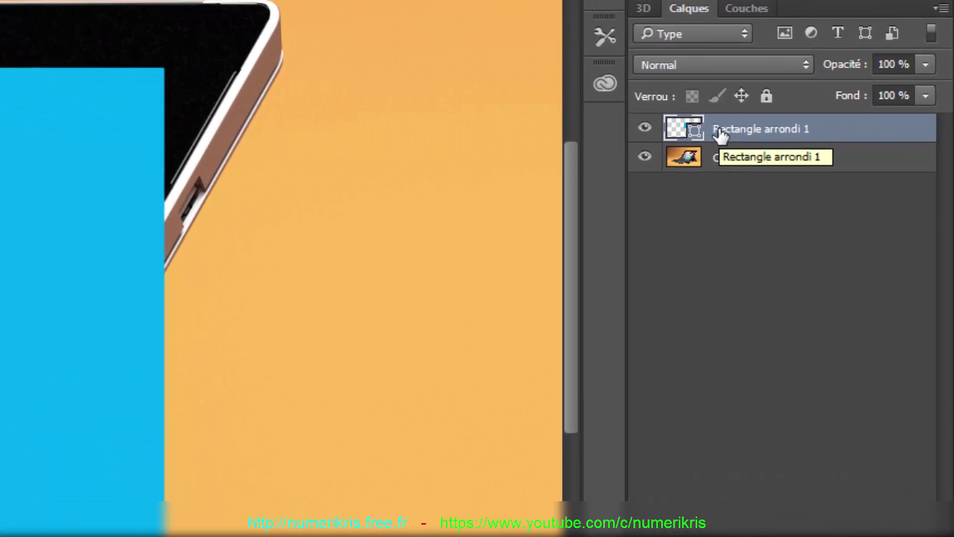
{"action": "right_click", "coordinate": [850, 181]}
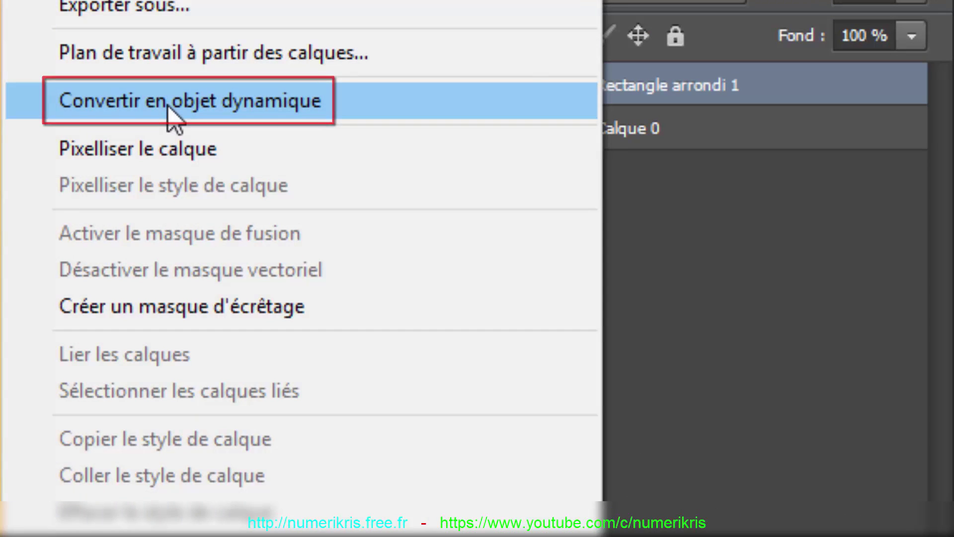
{"action": "left_click", "coordinate": [169, 107]}
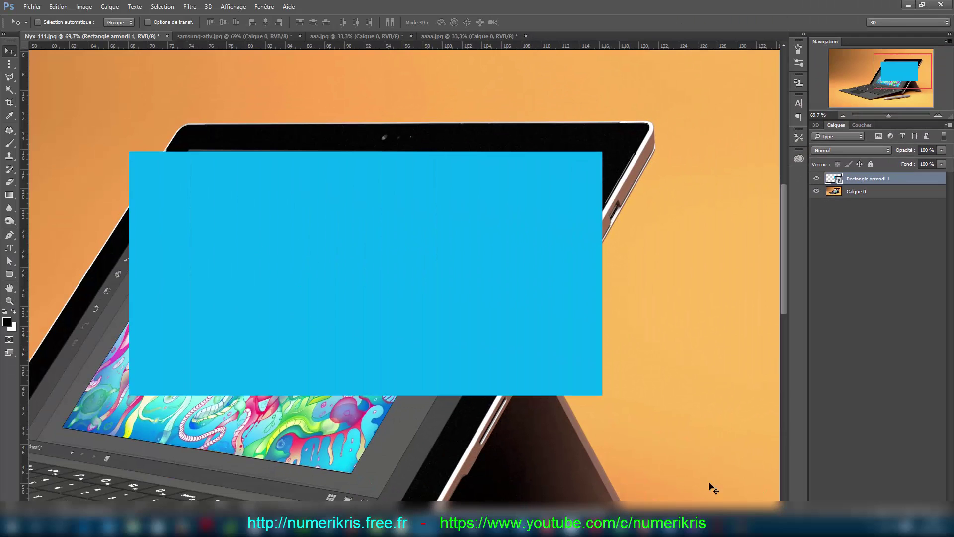
Move the blue rectangle so its upper-left corner sits exactly on the upper-left corner of the tablet's display
{"action": "left_click_drag", "start_coordinate": [786, 301], "coordinate": [783, 315]}
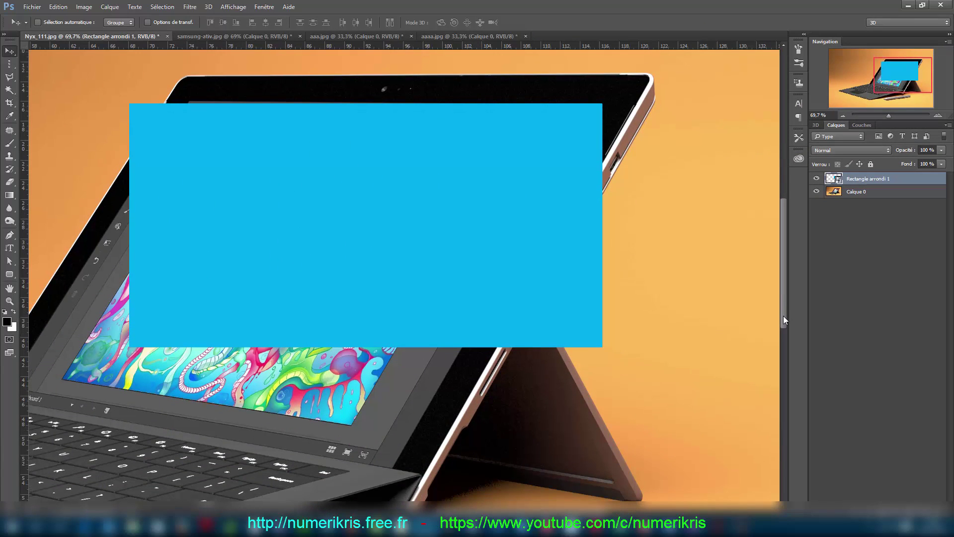
{"action": "left_click_drag", "start_coordinate": [573, 513], "coordinate": [540, 512]}
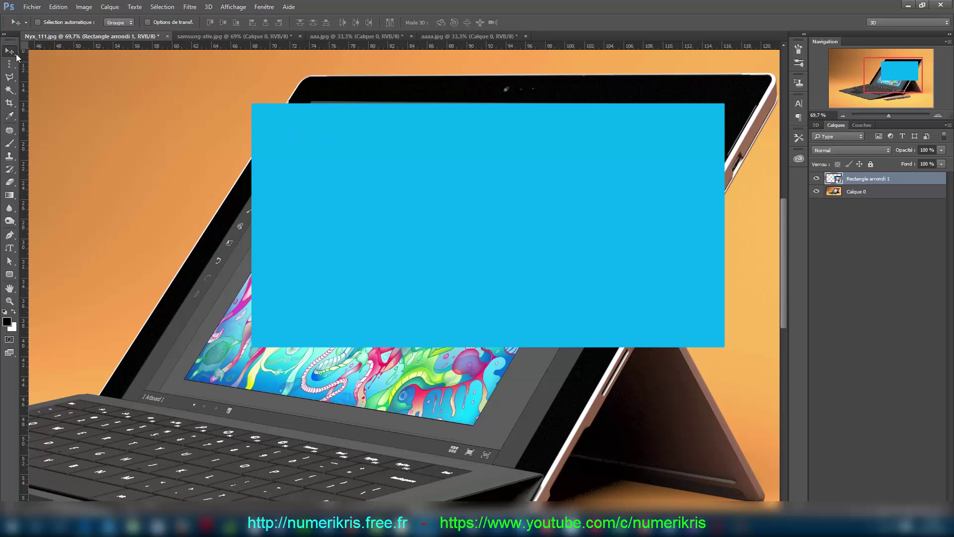
{"action": "left_click_drag", "start_coordinate": [286, 128], "coordinate": [346, 127]}
{"action": "scroll", "coordinate": [318, 88], "scroll_direction": "up", "scroll_amount": 4}
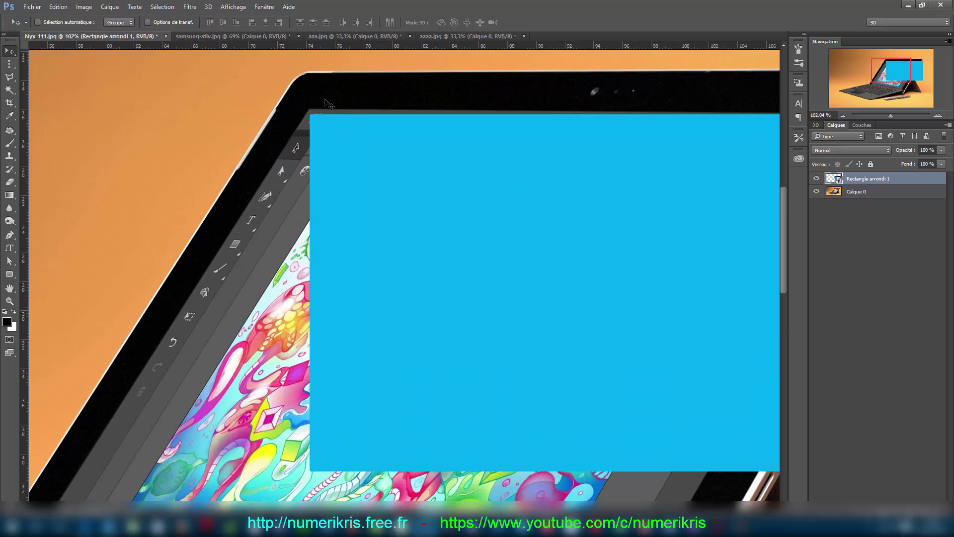
{"action": "left_click", "coordinate": [9, 301]}
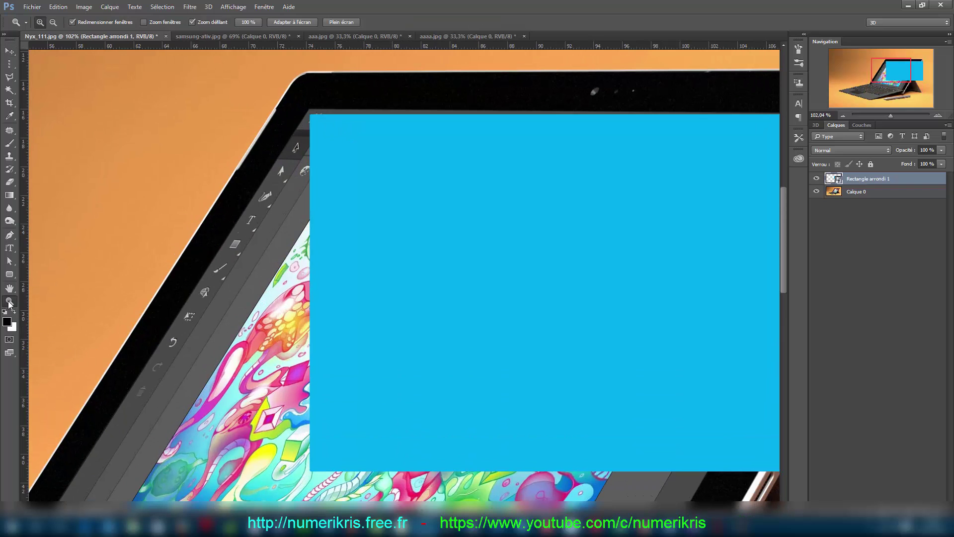
{"action": "left_click_drag", "start_coordinate": [283, 88], "coordinate": [388, 193]}
{"action": "key", "text": "alt"}
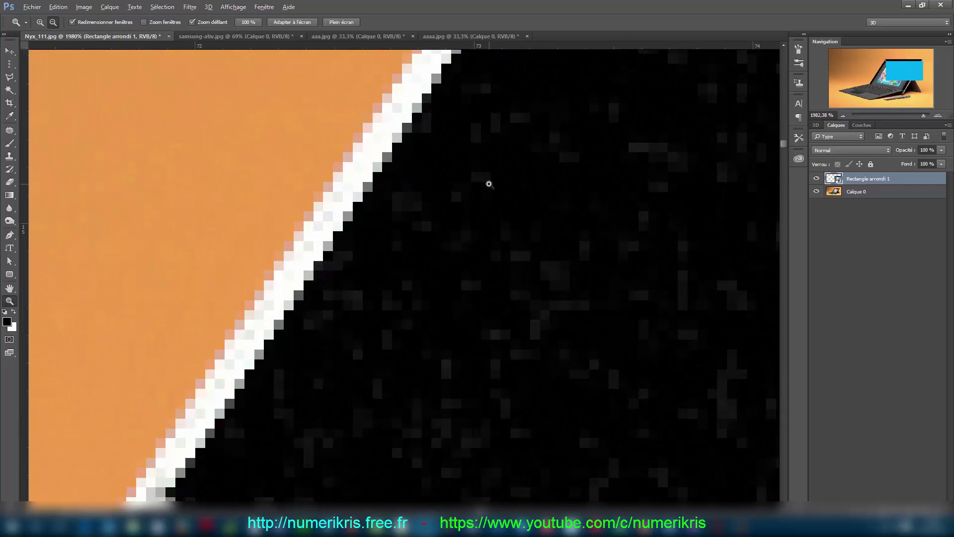
{"action": "scroll", "coordinate": [489, 184], "scroll_direction": "down", "scroll_amount": 2}
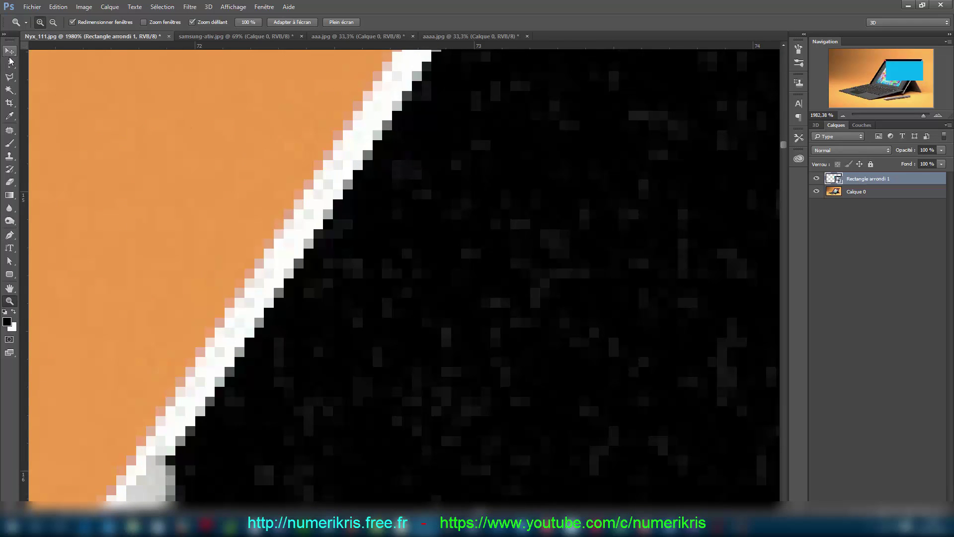
{"action": "left_click_drag", "start_coordinate": [310, 163], "coordinate": [280, 161]}
{"action": "scroll", "coordinate": [402, 150], "scroll_direction": "down", "scroll_amount": 5}
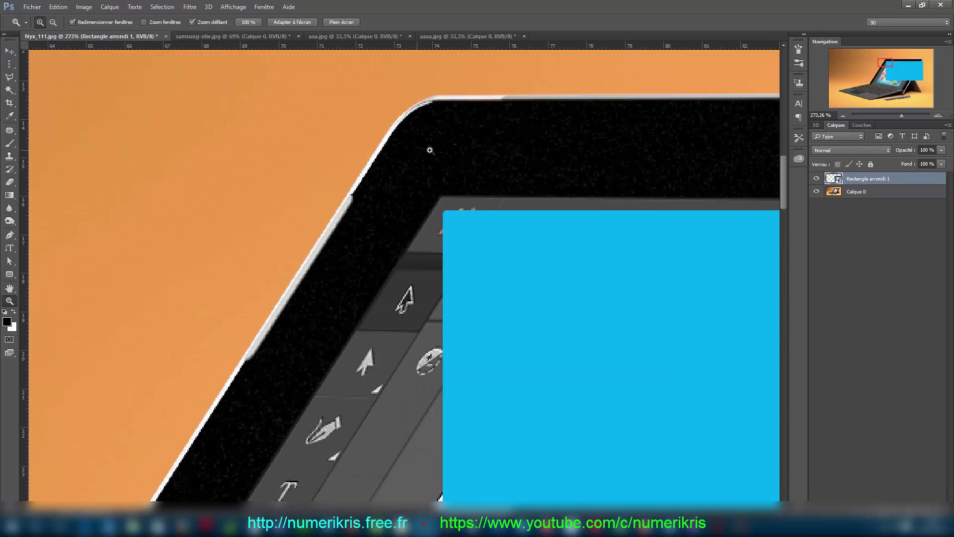
{"action": "left_click", "coordinate": [10, 52]}
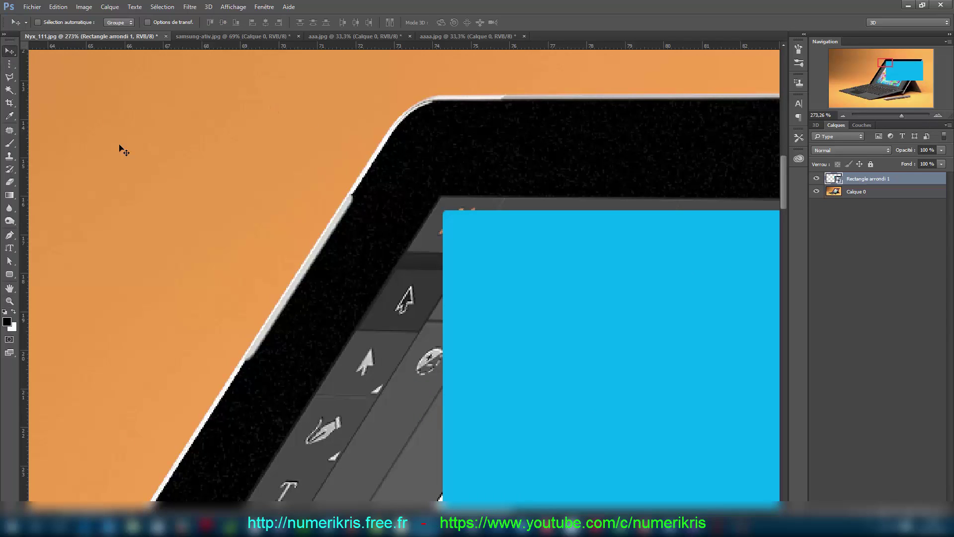
{"action": "left_click_drag", "start_coordinate": [472, 264], "coordinate": [470, 248]}
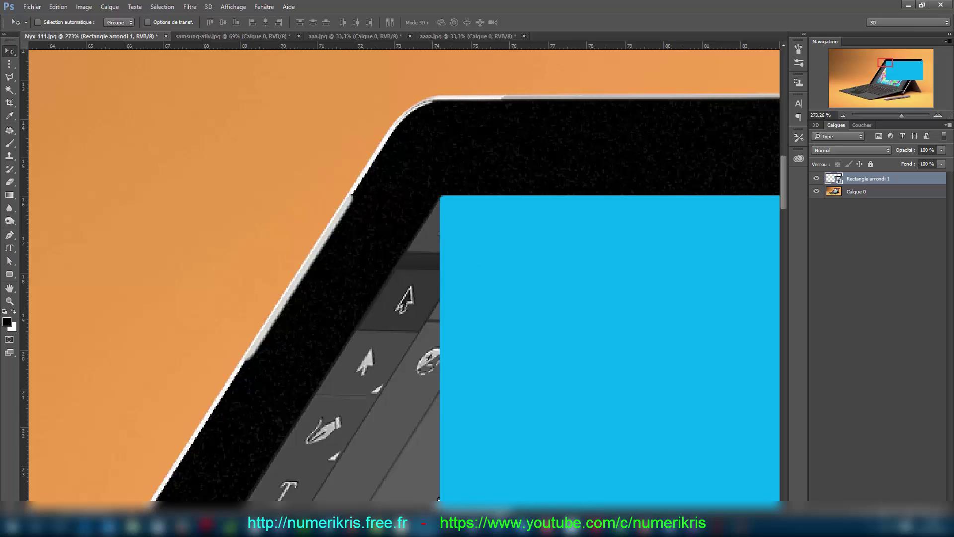
Distort the blue rectangle with Free Transform, placing its lower-left corner on the display's lower-left corner
{"action": "scroll", "coordinate": [591, 324], "scroll_direction": "down", "scroll_amount": 3}
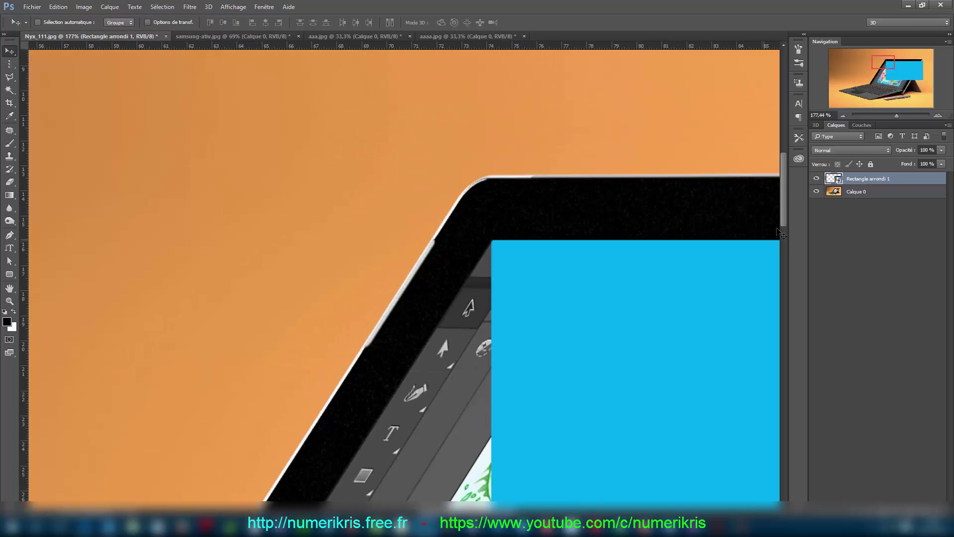
{"action": "left_click_drag", "start_coordinate": [784, 218], "coordinate": [788, 300]}
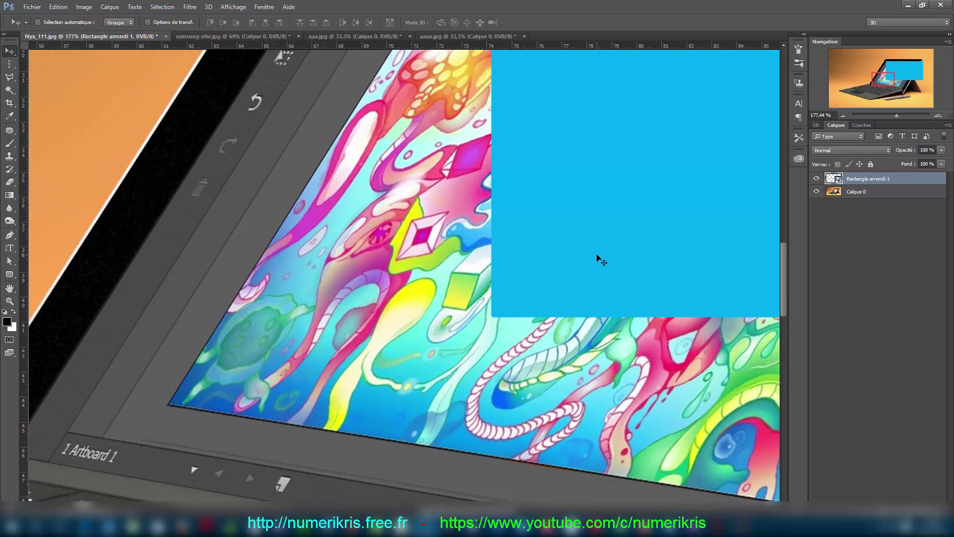
{"action": "key", "text": "ctrl+t"}
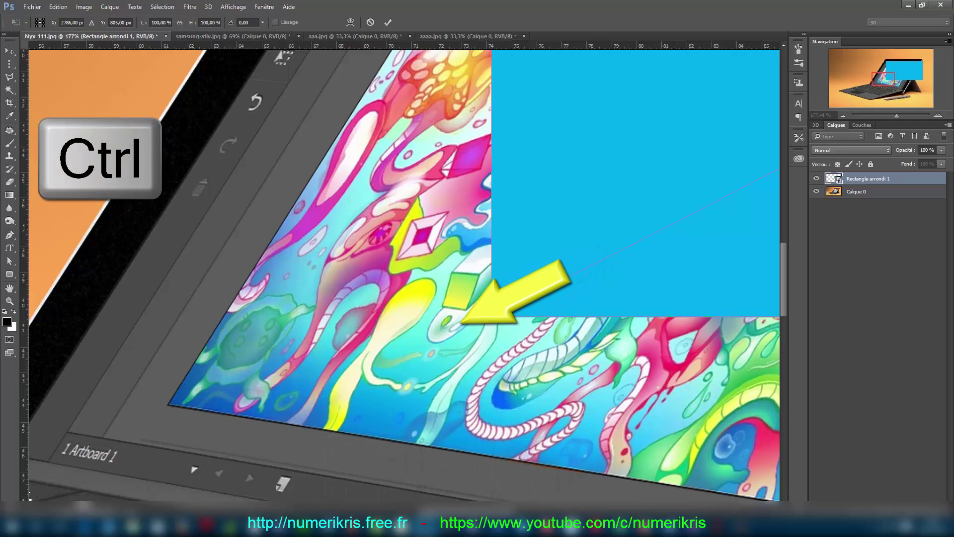
{"action": "left_click_drag", "start_coordinate": [491, 318], "coordinate": [111, 456]}
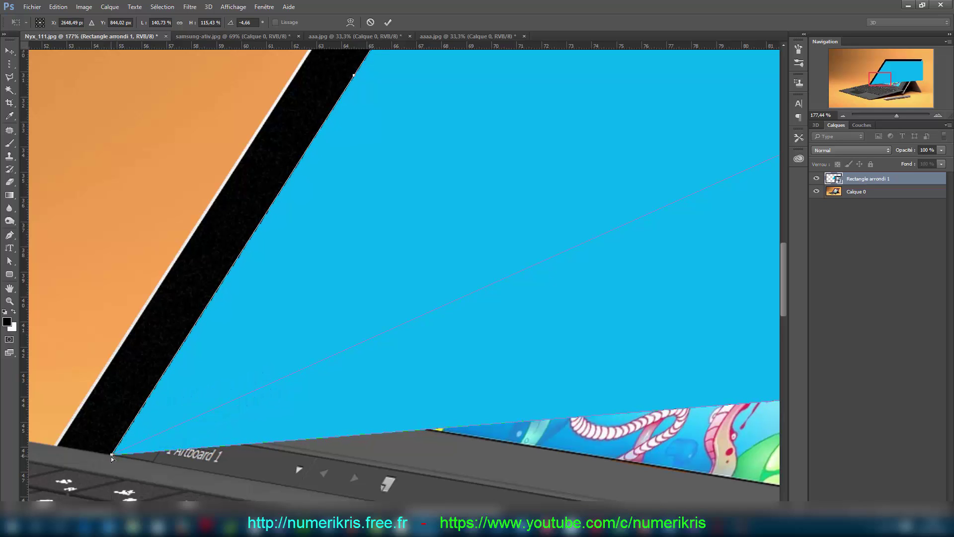
Distort the blue rectangle's lower-right corner precisely onto the lower-right corner of the tablet's display
{"action": "left_click_drag", "start_coordinate": [780, 265], "coordinate": [781, 310]}
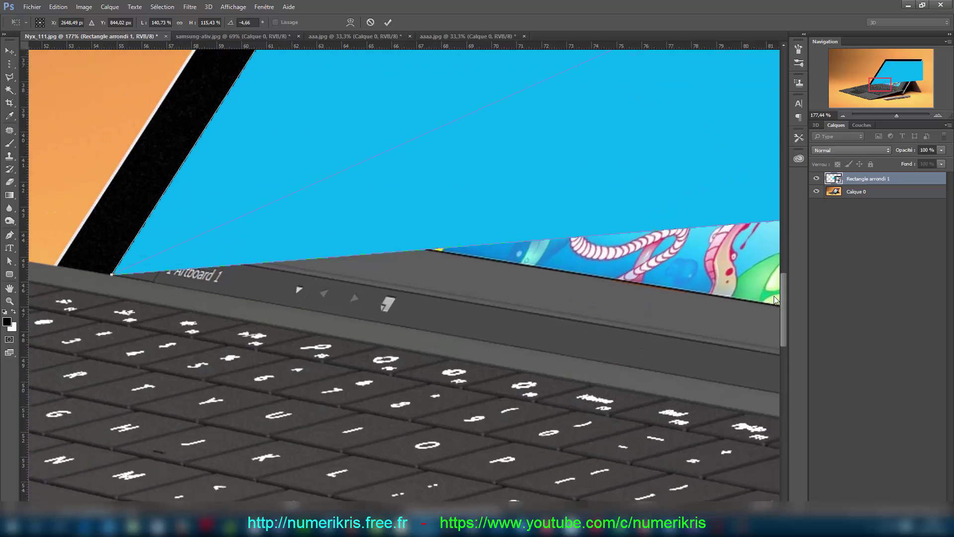
{"action": "left_click_drag", "start_coordinate": [475, 513], "coordinate": [579, 514]}
{"action": "scroll", "coordinate": [700, 332], "scroll_direction": "down", "scroll_amount": 4}
{"action": "scroll", "coordinate": [700, 332], "scroll_direction": "down", "scroll_amount": 5}
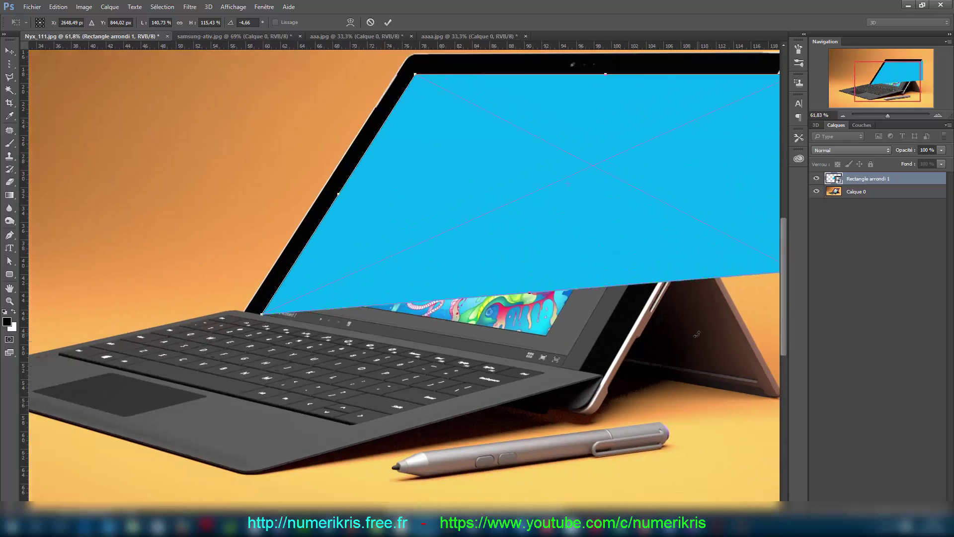
{"action": "left_click_drag", "start_coordinate": [539, 513], "coordinate": [591, 512]}
{"action": "scroll", "coordinate": [627, 324], "scroll_direction": "up", "scroll_amount": 4}
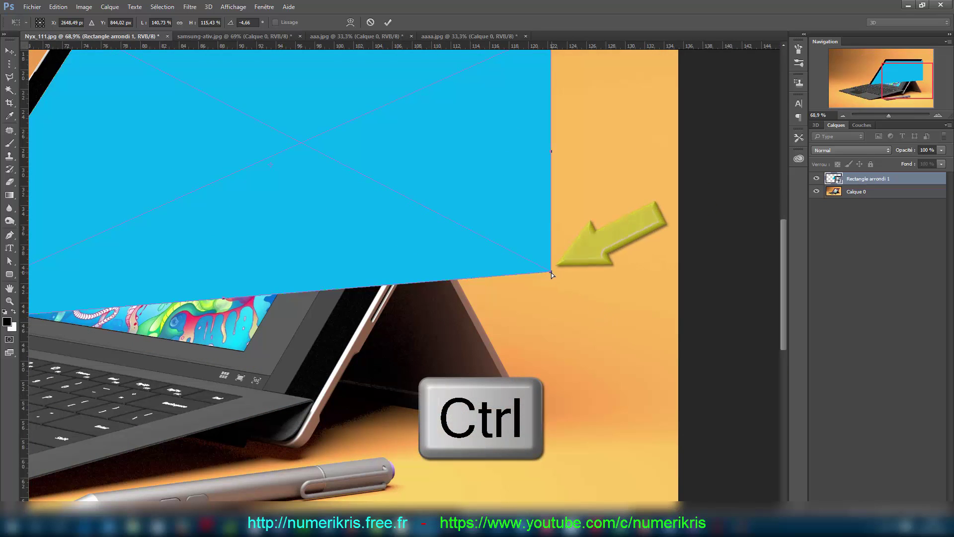
{"action": "left_click_drag", "start_coordinate": [551, 273], "coordinate": [278, 394]}
{"action": "scroll", "coordinate": [247, 381], "scroll_direction": "up", "scroll_amount": 10}
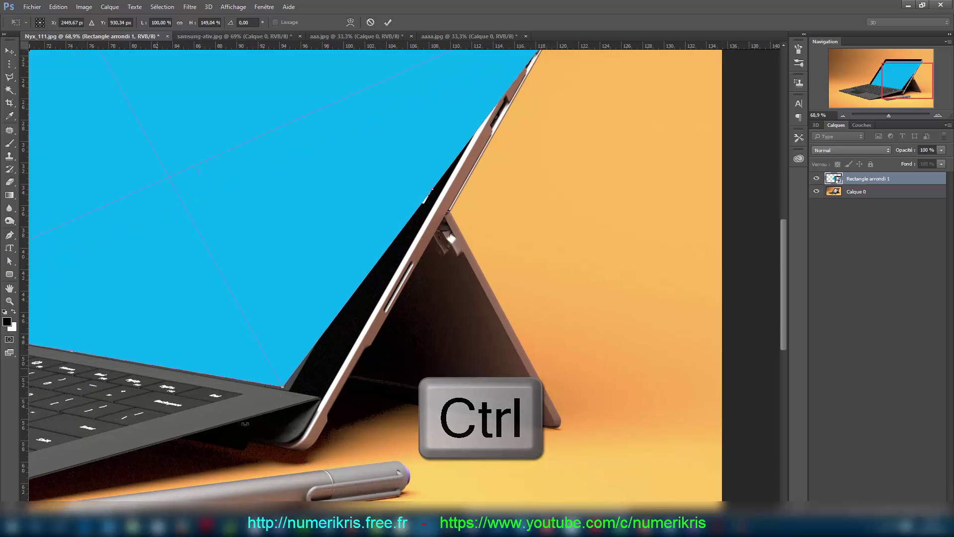
{"action": "scroll", "coordinate": [267, 378], "scroll_direction": "up", "scroll_amount": 3}
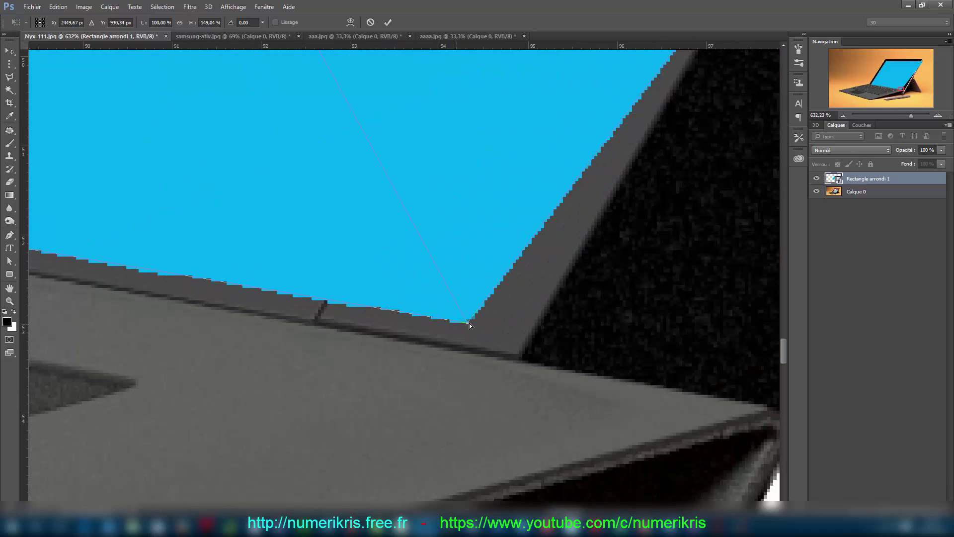
{"action": "left_click_drag", "start_coordinate": [467, 326], "coordinate": [521, 359]}
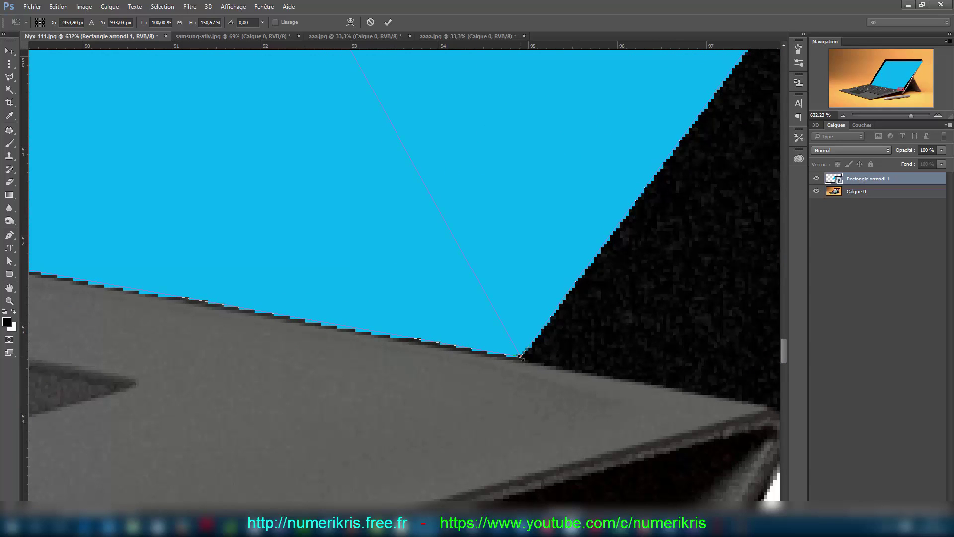
Distort the blue rectangle's upper-right corner onto the upper-right corner of the tablet's display and apply the transformation
{"action": "scroll", "coordinate": [730, 255], "scroll_direction": "down", "scroll_amount": 13}
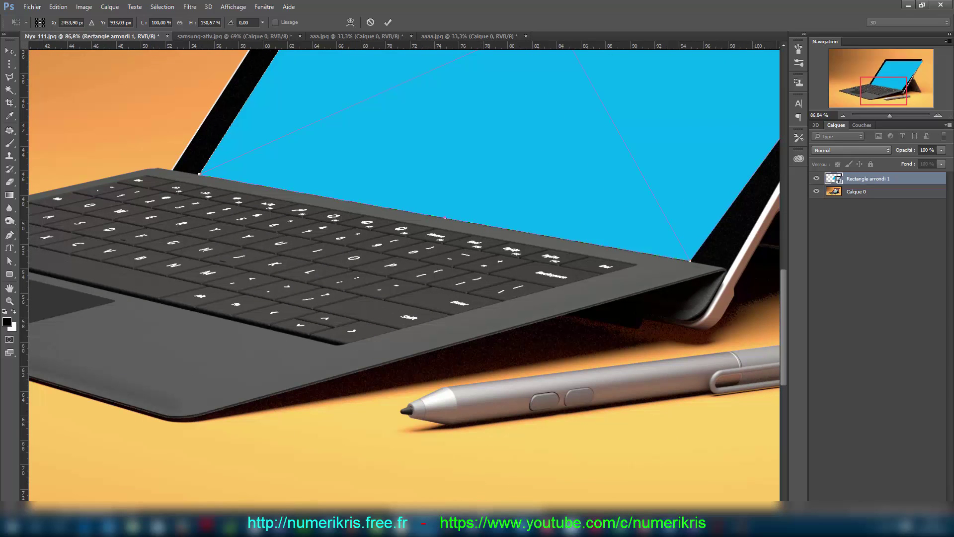
{"action": "left_click_drag", "start_coordinate": [481, 512], "coordinate": [575, 512]}
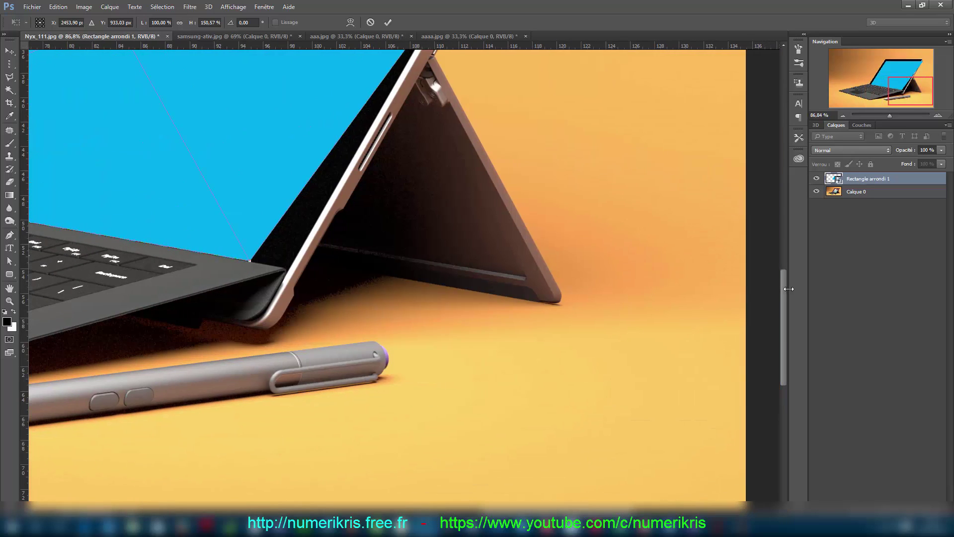
{"action": "left_click_drag", "start_coordinate": [785, 286], "coordinate": [787, 174]}
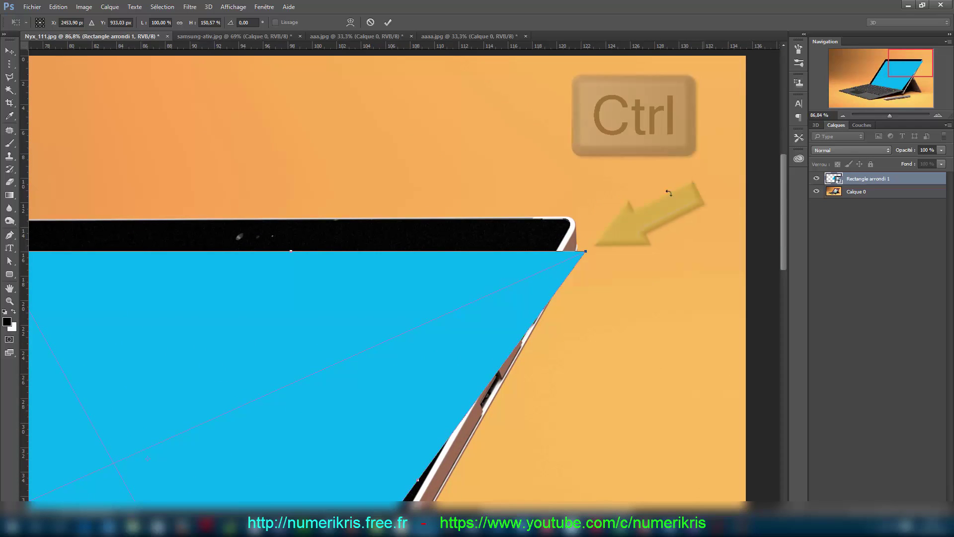
{"action": "scroll", "coordinate": [585, 253], "scroll_direction": "up", "scroll_amount": 3}
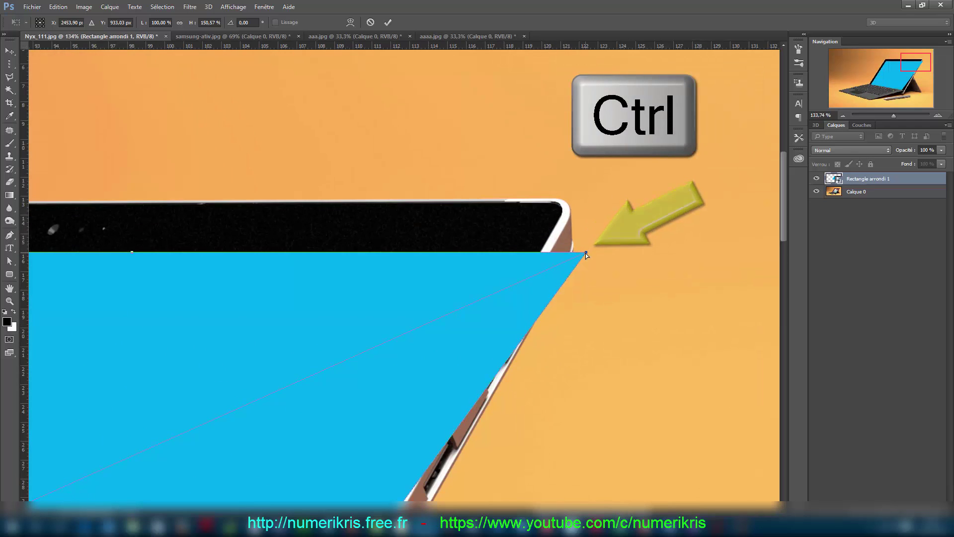
{"action": "left_click_drag", "start_coordinate": [585, 253], "coordinate": [470, 261]}
{"action": "scroll", "coordinate": [398, 274], "scroll_direction": "down", "scroll_amount": 5}
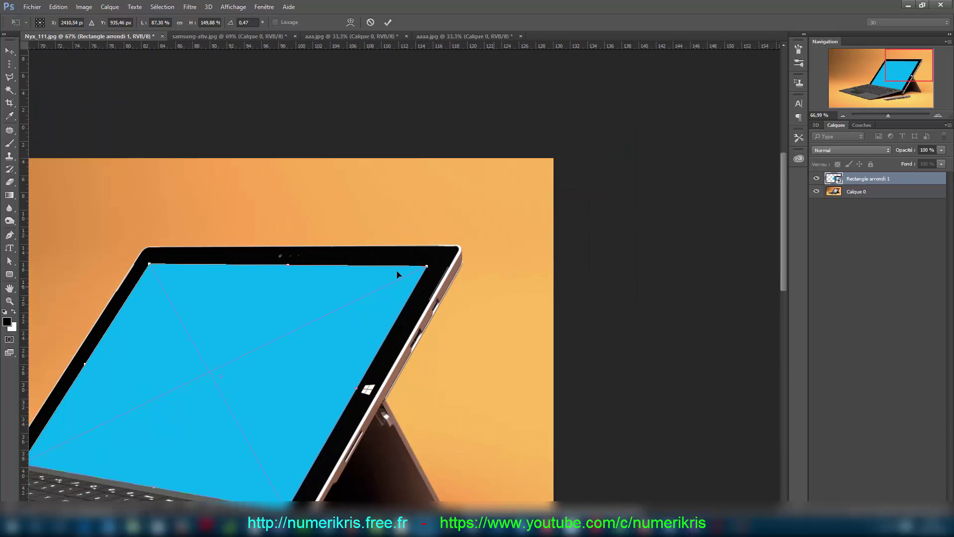
{"action": "scroll", "coordinate": [397, 275], "scroll_direction": "down", "scroll_amount": 2}
{"action": "scroll", "coordinate": [144, 305], "scroll_direction": "up", "scroll_amount": 8}
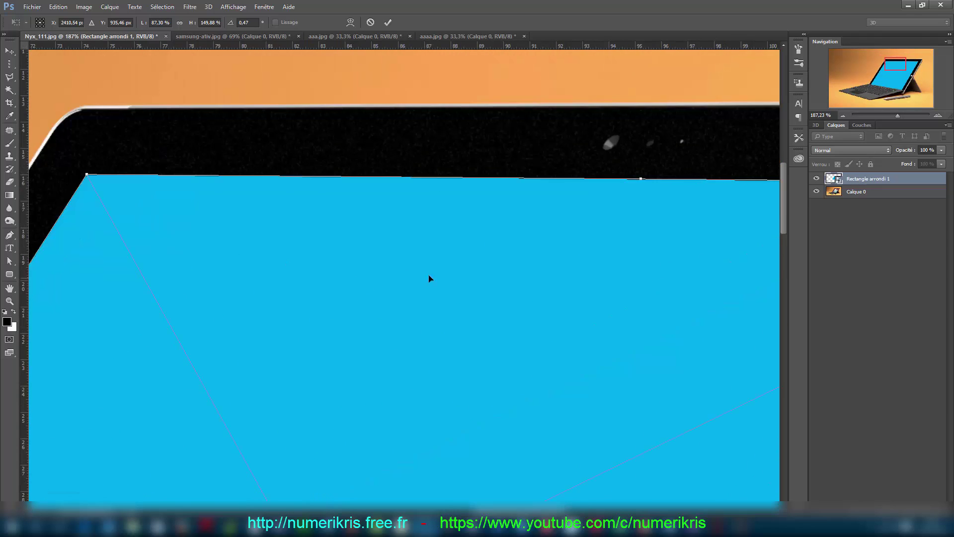
{"action": "scroll", "coordinate": [471, 262], "scroll_direction": "down", "scroll_amount": 3}
{"action": "scroll", "coordinate": [470, 262], "scroll_direction": "down", "scroll_amount": 3}
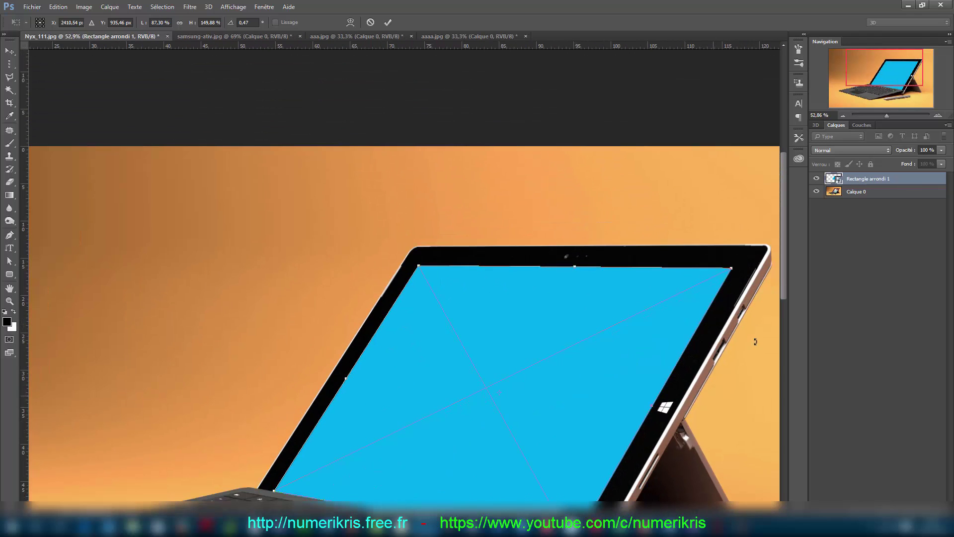
{"action": "left_click_drag", "start_coordinate": [784, 282], "coordinate": [775, 323]}
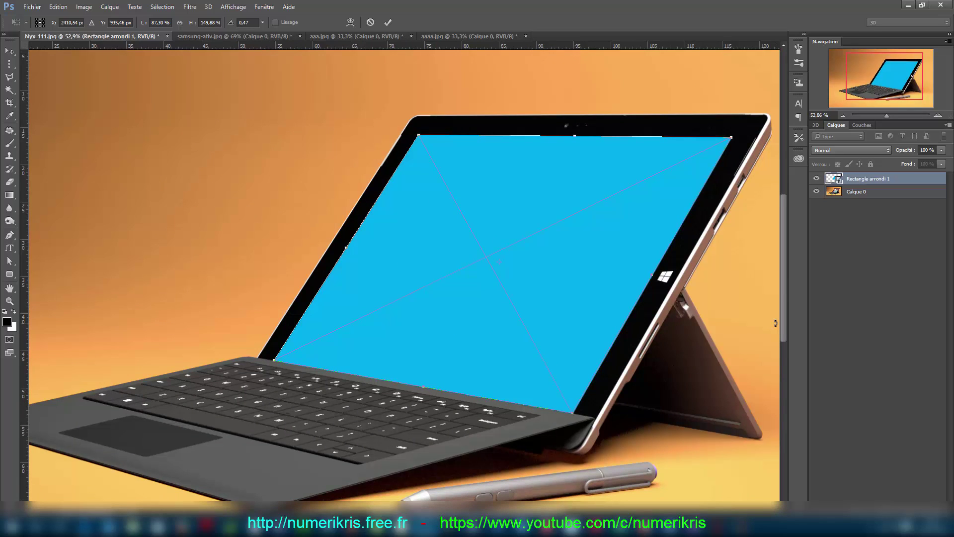
{"action": "left_click", "coordinate": [387, 23]}
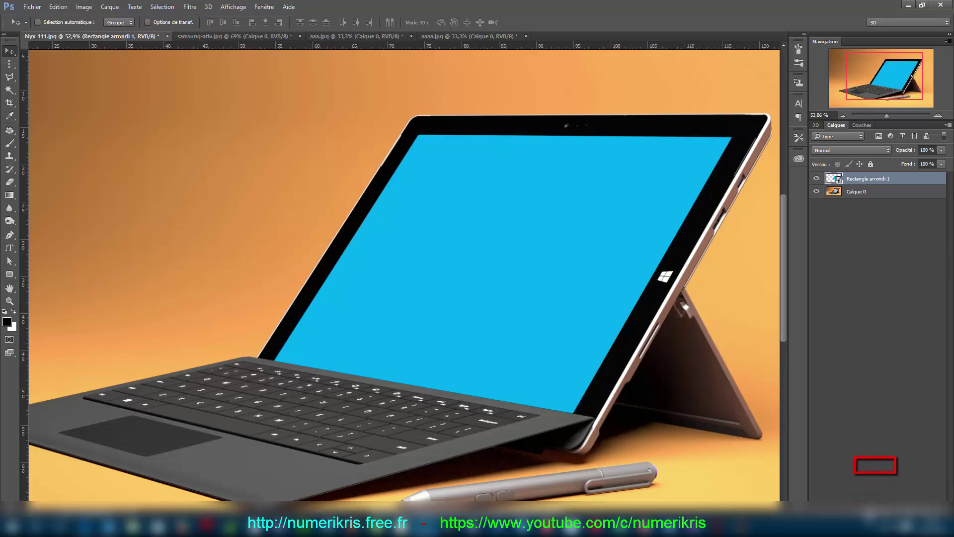
Add an inner shadow to the blue rectangle's layer with 35 % opacity, 30° angle, 8 px distance and 7 px size
{"action": "left_click", "coordinate": [868, 506]}
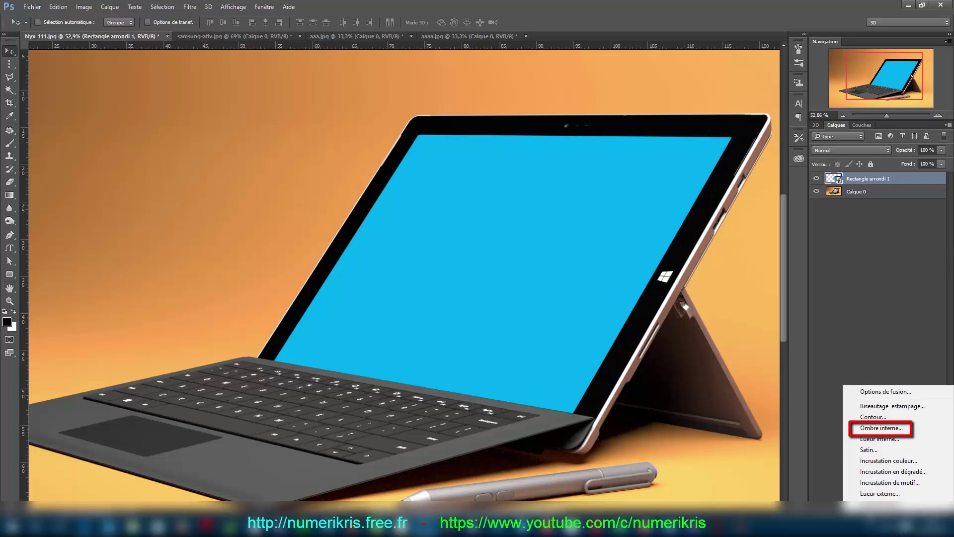
{"action": "left_click", "coordinate": [880, 428]}
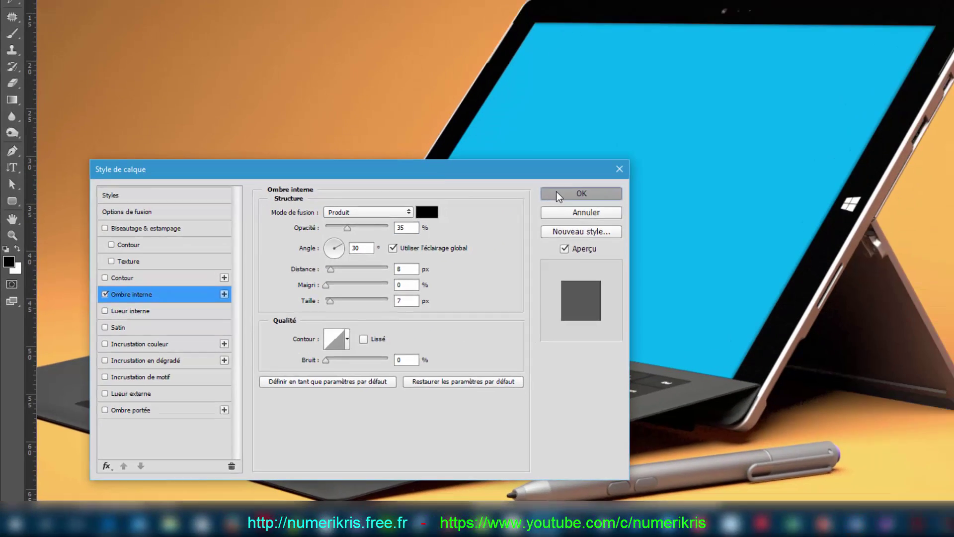
{"action": "left_click", "coordinate": [800, 63]}
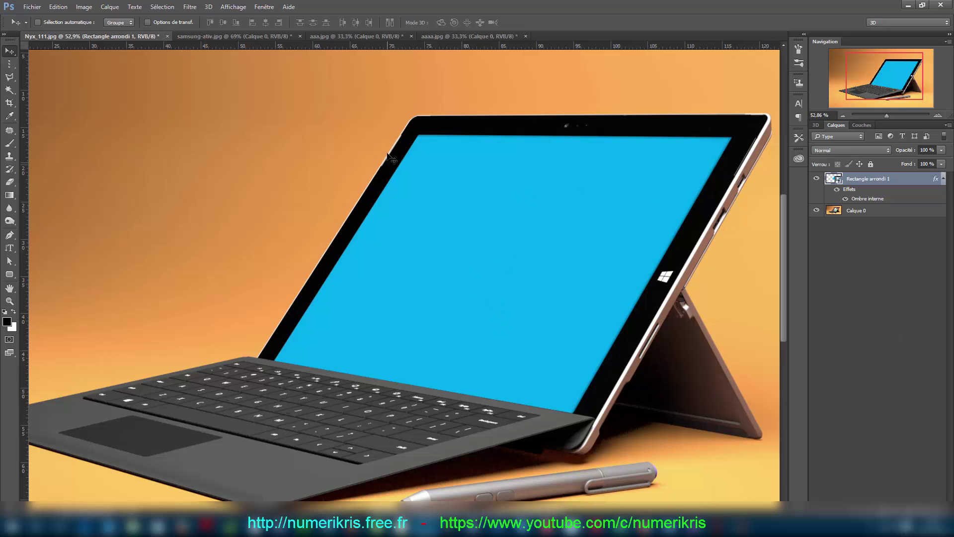
Open the contents of the blue rectangle's smart object and copy the car photo from aaa.jpg into it
{"action": "left_click", "coordinate": [368, 37]}
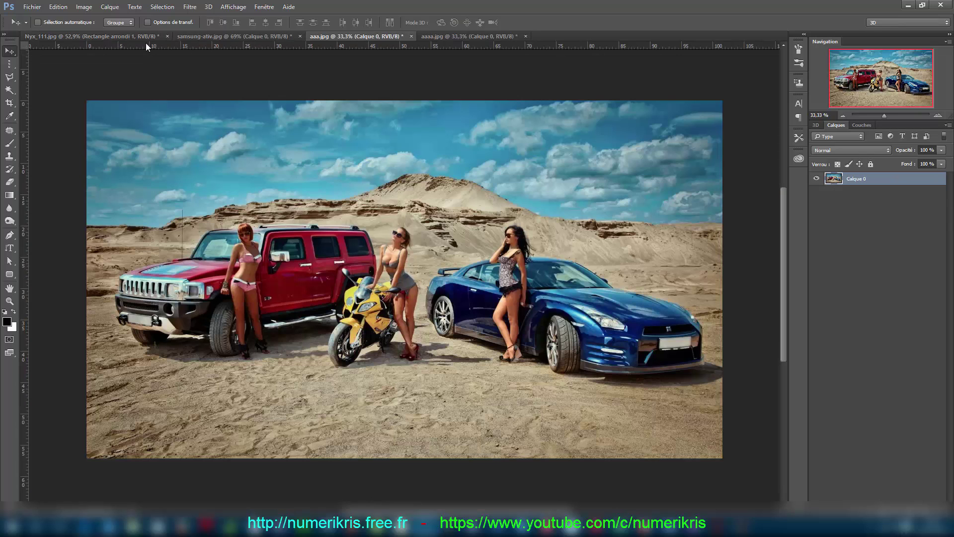
{"action": "left_click", "coordinate": [105, 37]}
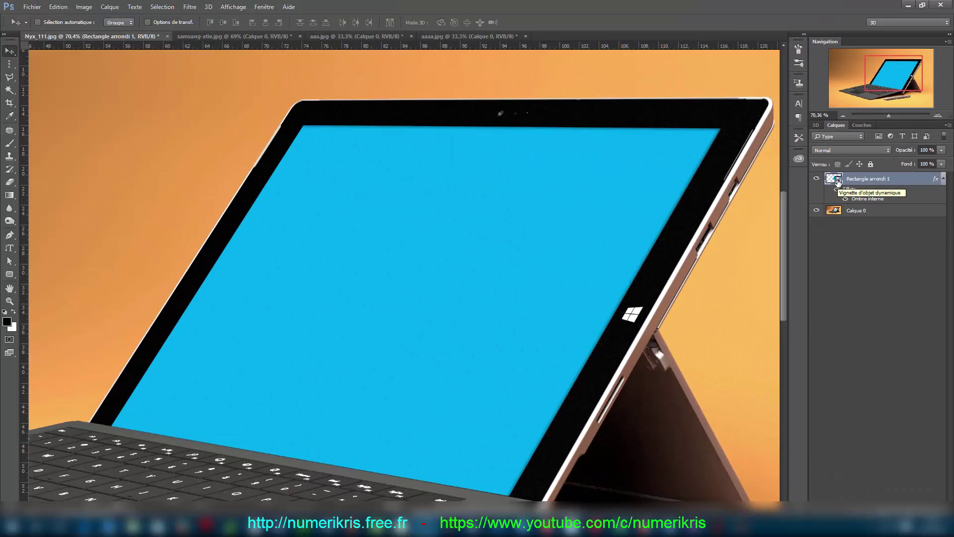
{"action": "double_click", "coordinate": [838, 181]}
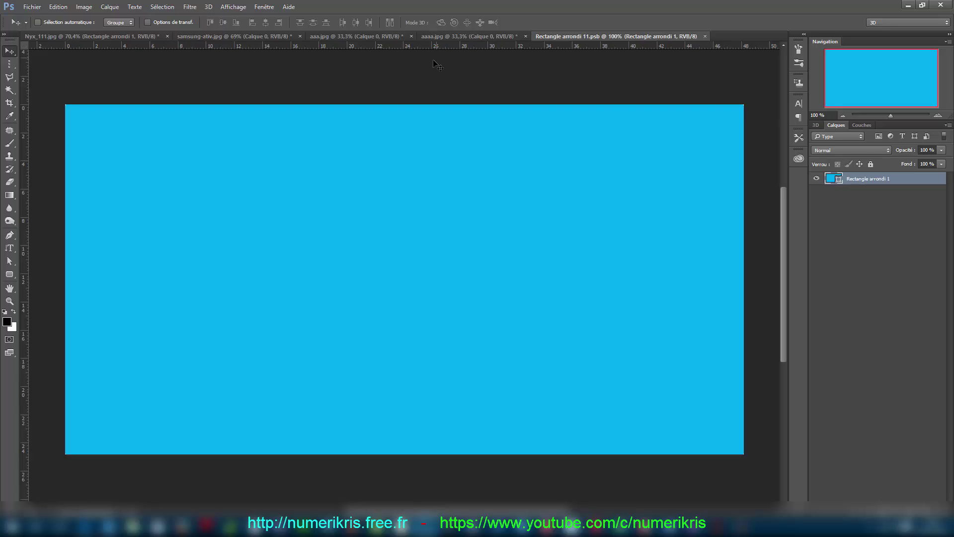
{"action": "left_click", "coordinate": [334, 37]}
{"action": "key", "text": "v"}
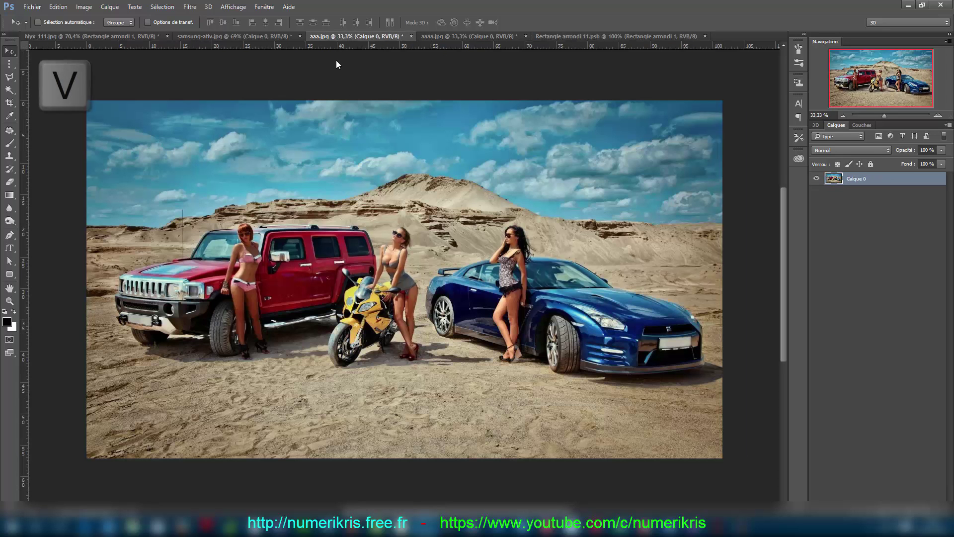
{"action": "left_click_drag", "start_coordinate": [471, 194], "coordinate": [567, 78]}
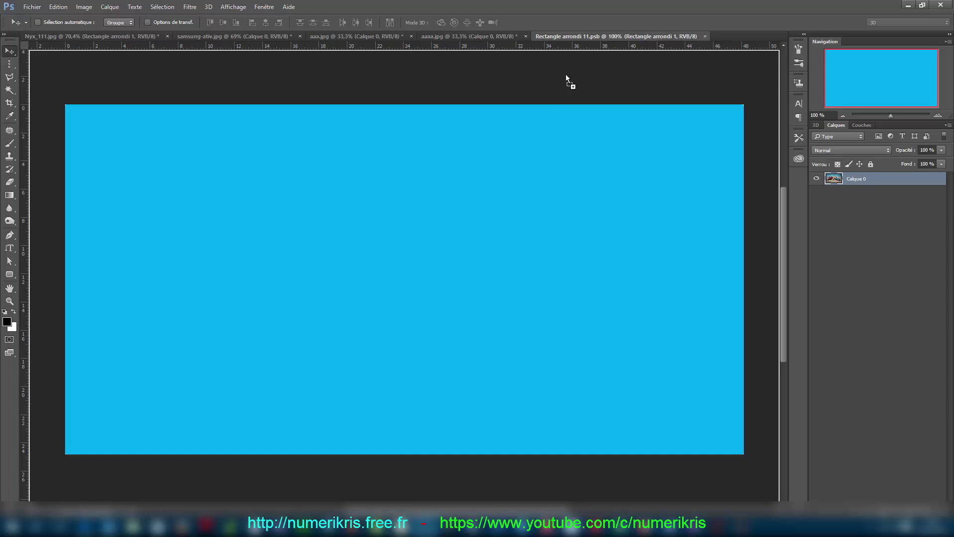
{"action": "left_click_drag", "start_coordinate": [457, 207], "coordinate": [448, 211]}
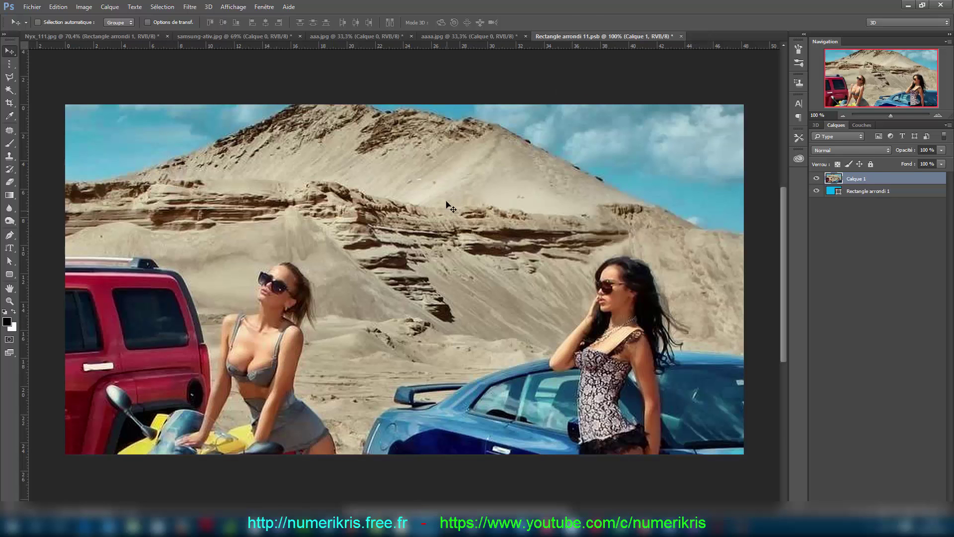
Free-transform the car photo, moving its upper-left corner onto the upper-left corner of the smart object's canvas
{"action": "scroll", "coordinate": [466, 212], "scroll_direction": "down", "scroll_amount": 4}
{"action": "scroll", "coordinate": [474, 226], "scroll_direction": "down", "scroll_amount": 3}
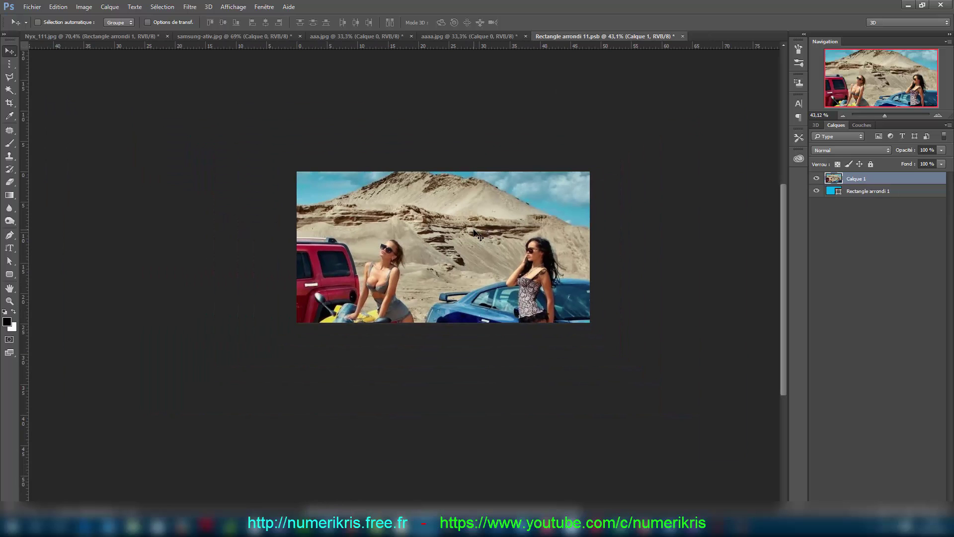
{"action": "key", "text": "ctrl+t"}
{"action": "scroll", "coordinate": [530, 221], "scroll_direction": "down", "scroll_amount": 3}
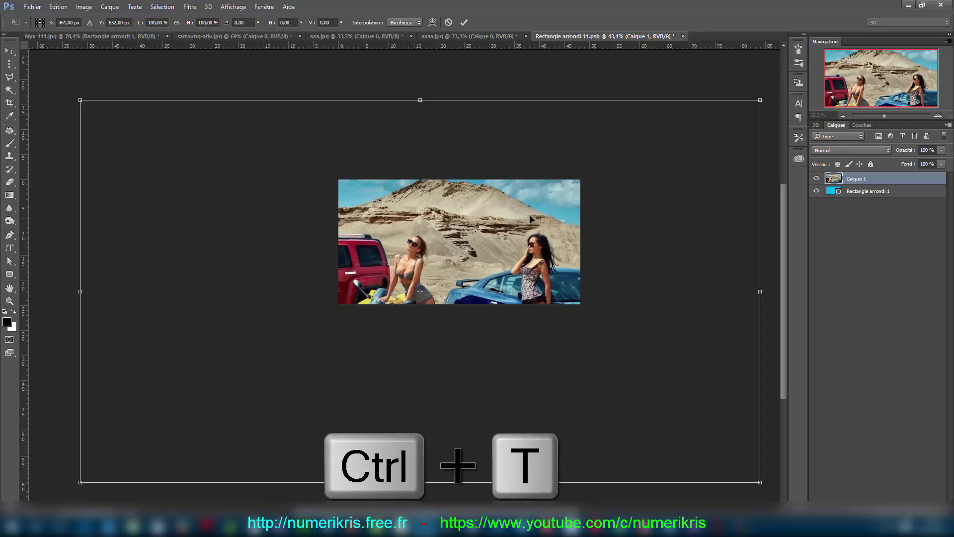
{"action": "left_click_drag", "start_coordinate": [334, 179], "coordinate": [444, 228]}
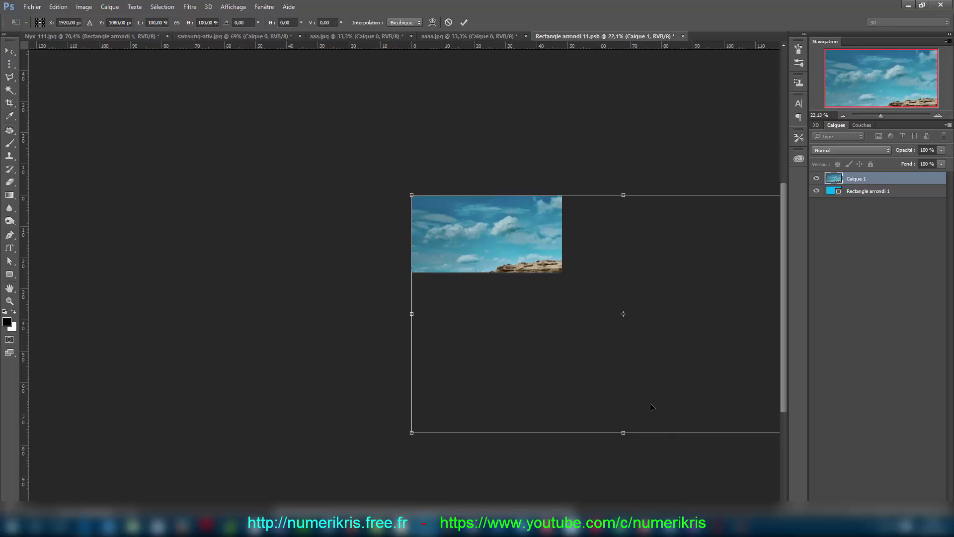
Scale the car photo to about 36 % from its lower-right corner, reposition it to cover the canvas and apply the transformation
{"action": "scroll", "coordinate": [664, 418], "scroll_direction": "down", "scroll_amount": 3}
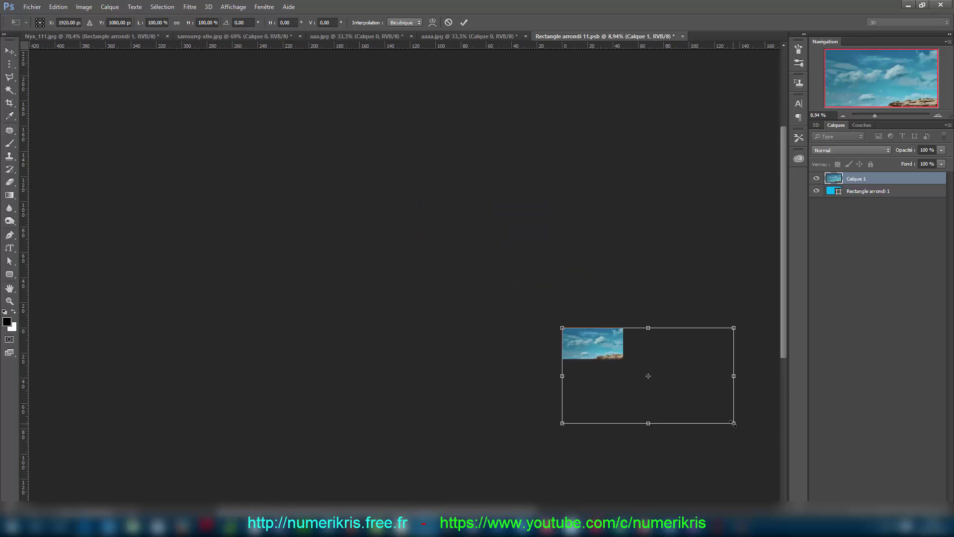
{"action": "left_click_drag", "start_coordinate": [733, 423], "coordinate": [625, 362]}
{"action": "scroll", "coordinate": [629, 354], "scroll_direction": "up", "scroll_amount": 5}
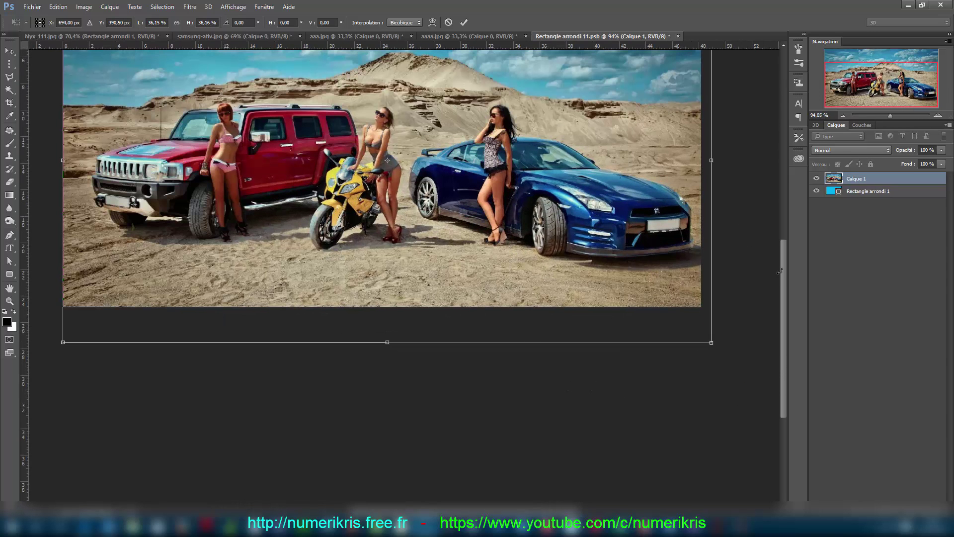
{"action": "left_click_drag", "start_coordinate": [782, 267], "coordinate": [773, 216]}
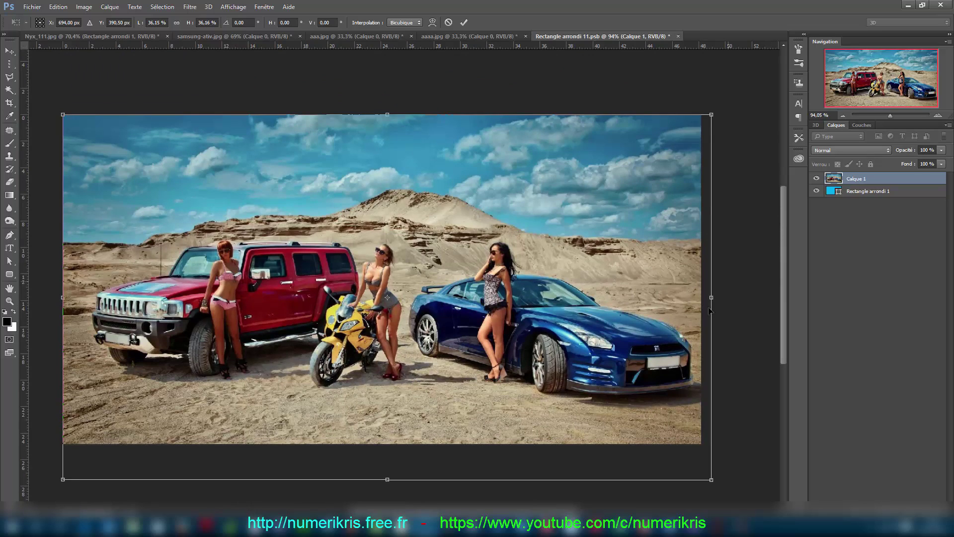
{"action": "left_click_drag", "start_coordinate": [525, 304], "coordinate": [520, 288]}
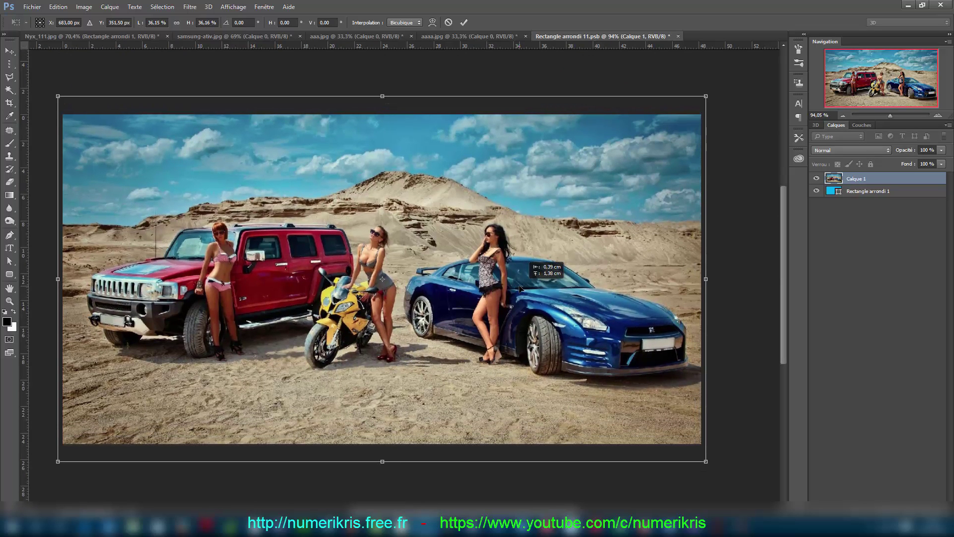
{"action": "left_click", "coordinate": [463, 23]}
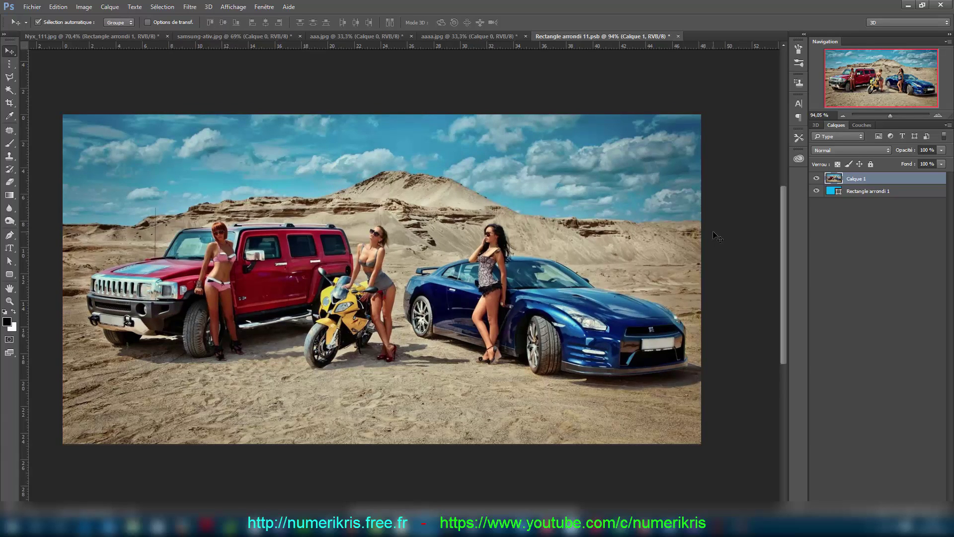
Save the smart object's contents with the car photo visible and check the updated tablet display in Nyx_111.jpg
{"action": "key", "text": "ctrl+s"}
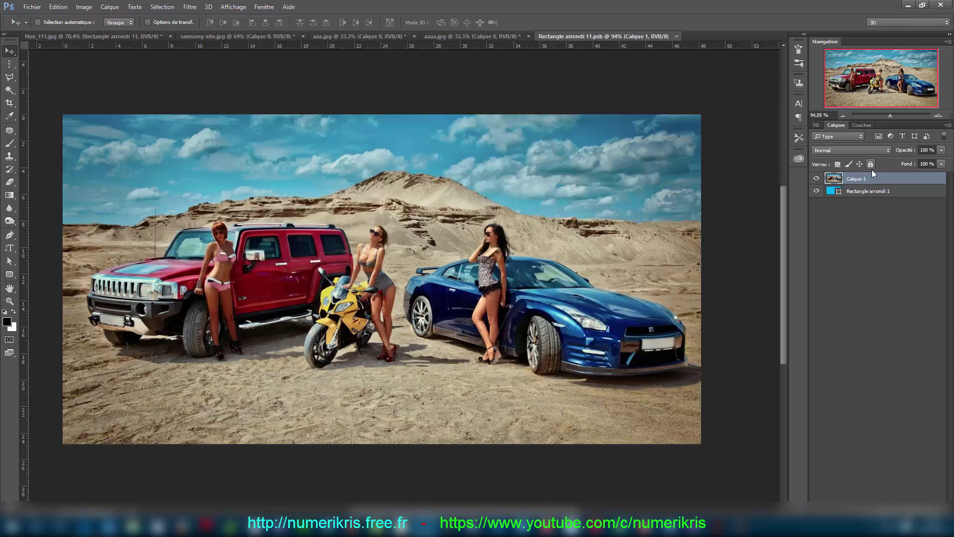
{"action": "left_click", "coordinate": [816, 179]}
{"action": "left_click", "coordinate": [816, 179]}
{"action": "key", "text": "ctrl+s"}
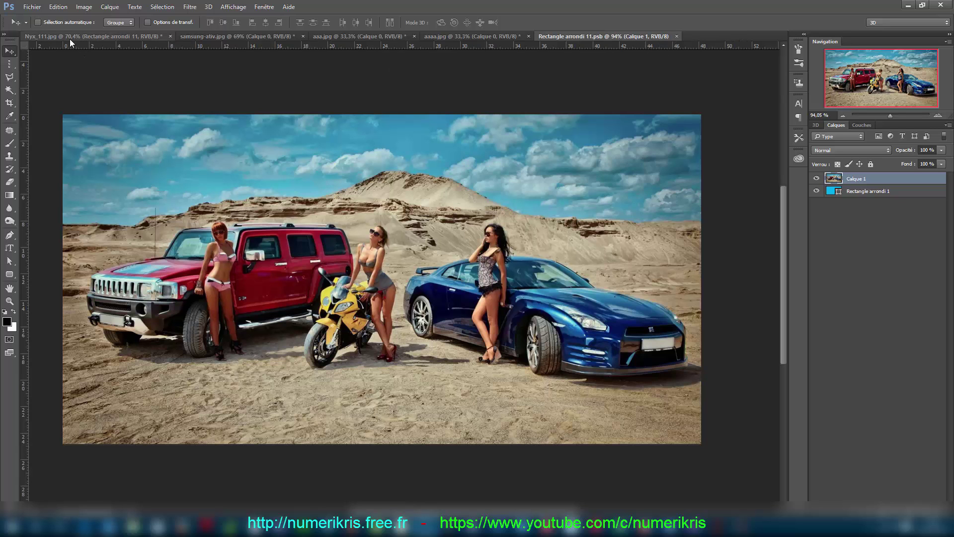
{"action": "left_click", "coordinate": [67, 36]}
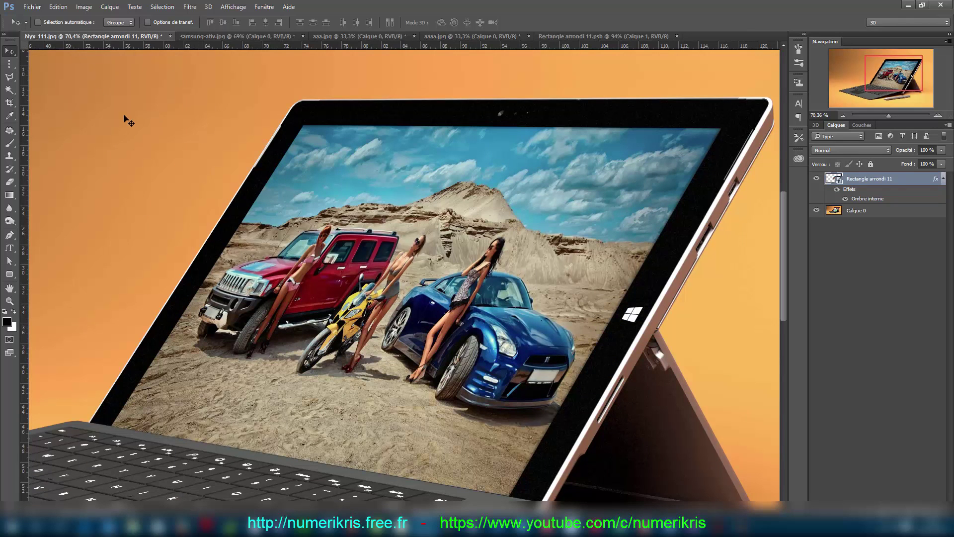
{"action": "scroll", "coordinate": [269, 181], "scroll_direction": "down", "scroll_amount": 7}
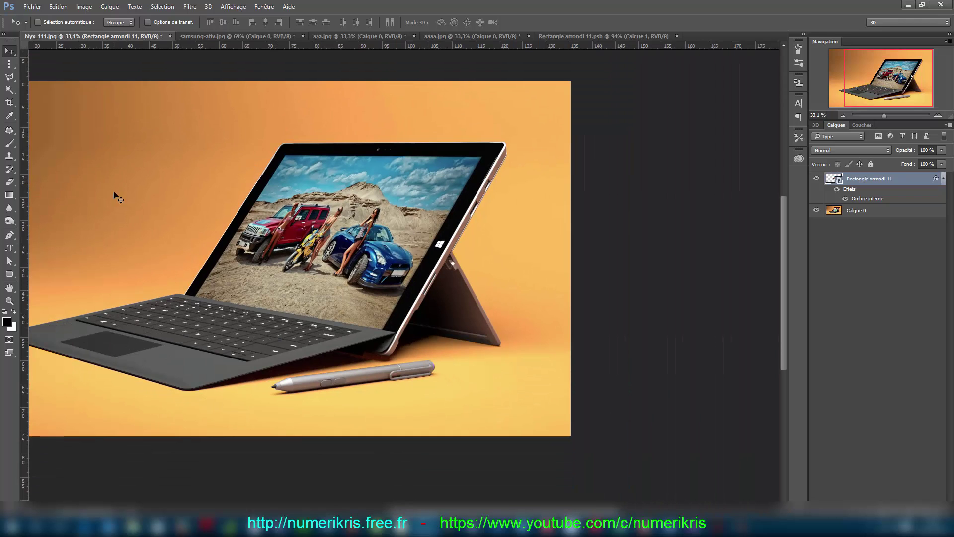
{"action": "scroll", "coordinate": [131, 222], "scroll_direction": "up", "scroll_amount": 1}
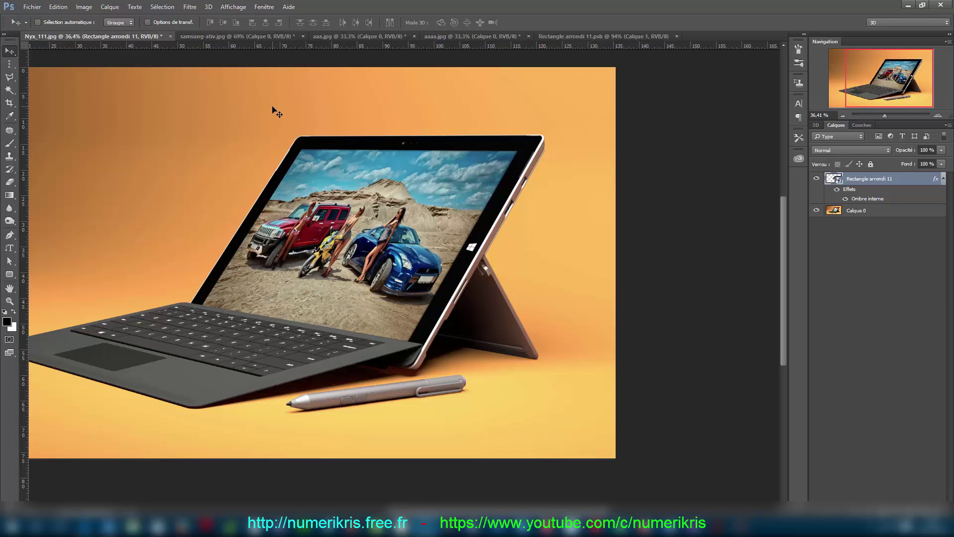
Reopen the display's smart object and copy the mountain lake photo from aaaa.jpg into it
{"action": "double_click", "coordinate": [838, 182]}
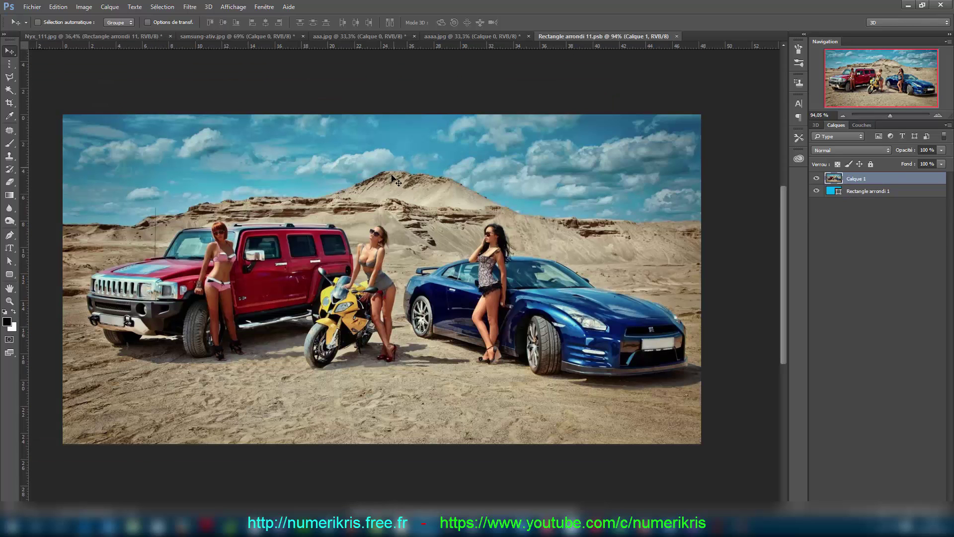
{"action": "left_click", "coordinate": [447, 37]}
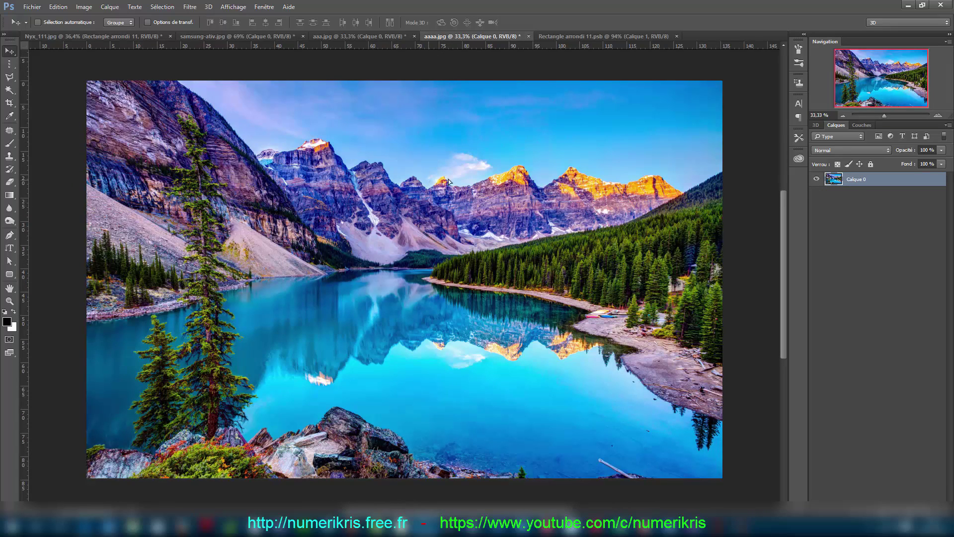
{"action": "left_click_drag", "start_coordinate": [428, 183], "coordinate": [279, 236]}
Free-transform the mountain lake photo, aligning its upper-left corner with the smart object's canvas and scaling it to about 36.5 %
{"action": "scroll", "coordinate": [279, 236], "scroll_direction": "down", "scroll_amount": 5}
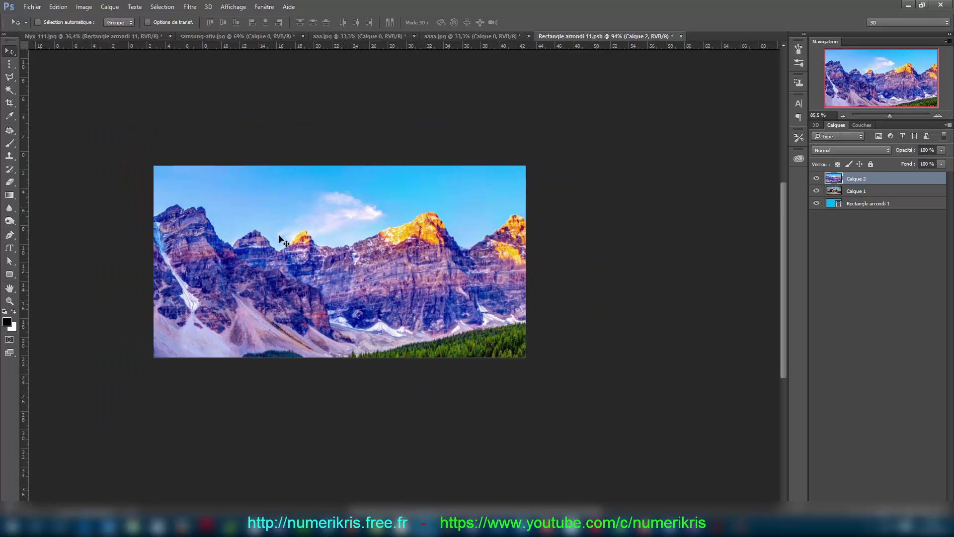
{"action": "key", "text": "ctrl+t"}
{"action": "scroll", "coordinate": [281, 240], "scroll_direction": "down", "scroll_amount": 5}
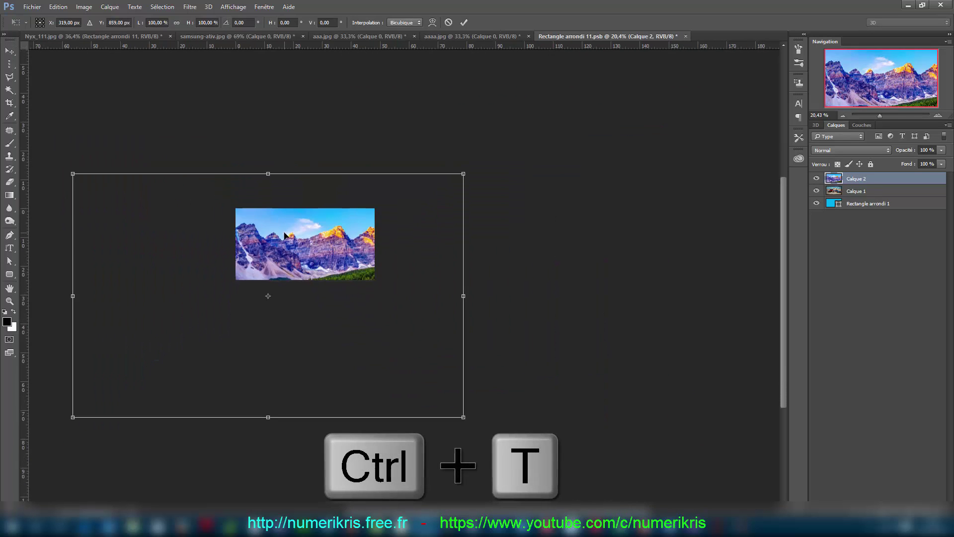
{"action": "left_click_drag", "start_coordinate": [202, 251], "coordinate": [299, 272]}
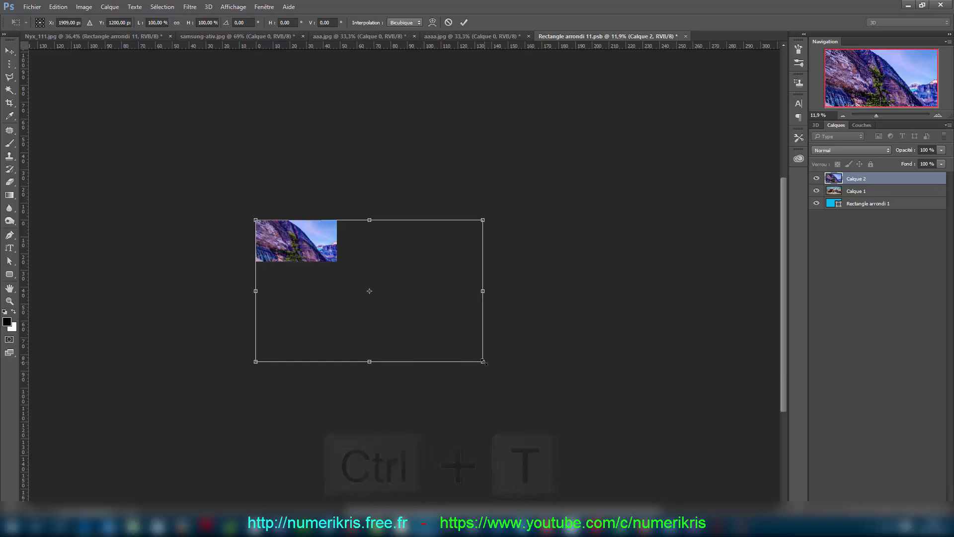
{"action": "left_click_drag", "start_coordinate": [483, 361], "coordinate": [337, 276]}
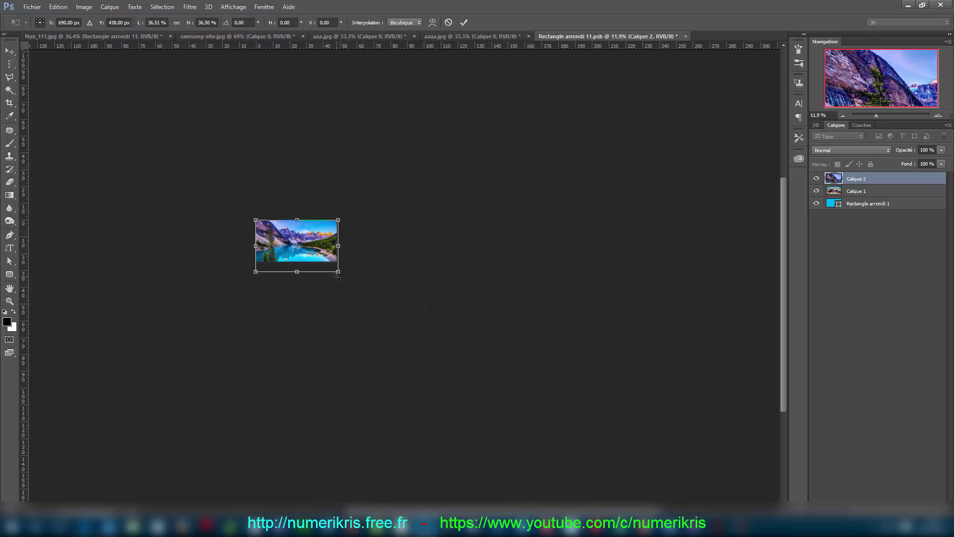
Shift the lake photo upward over the canvas, reduce its scale to about 35.7 % to match the canvas width, and apply the transformation
{"action": "scroll", "coordinate": [237, 240], "scroll_direction": "up", "scroll_amount": 5}
{"action": "scroll", "coordinate": [236, 240], "scroll_direction": "up", "scroll_amount": 8}
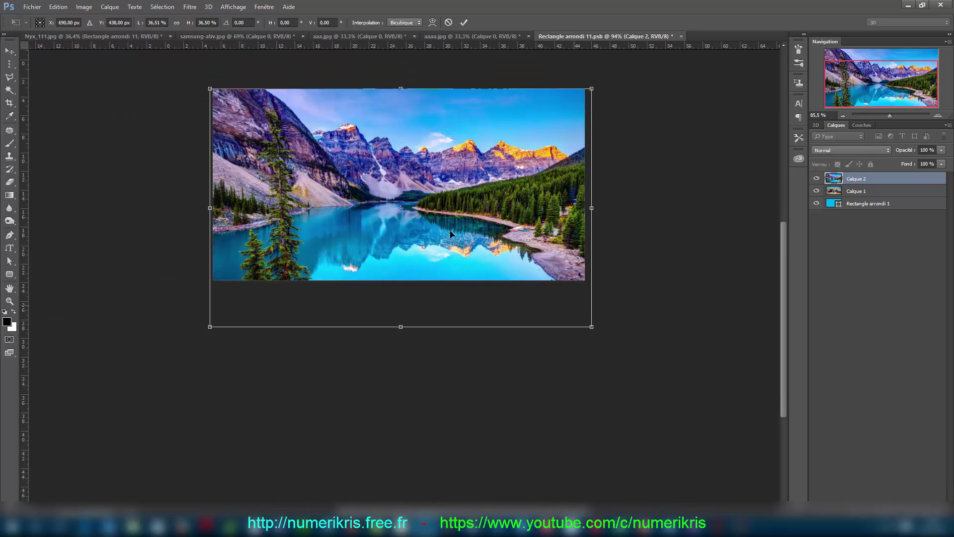
{"action": "left_click_drag", "start_coordinate": [381, 202], "coordinate": [385, 166]}
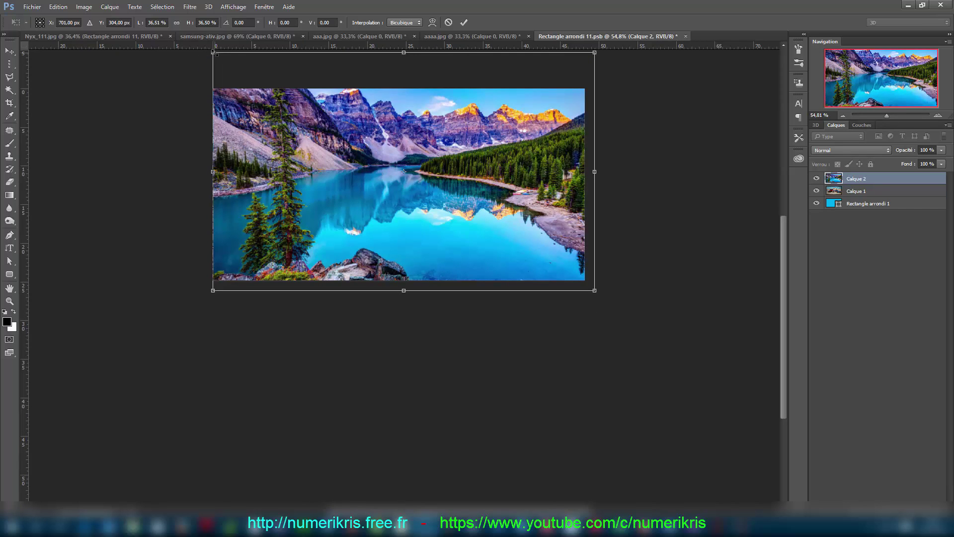
{"action": "left_click_drag", "start_coordinate": [589, 56], "coordinate": [585, 59]}
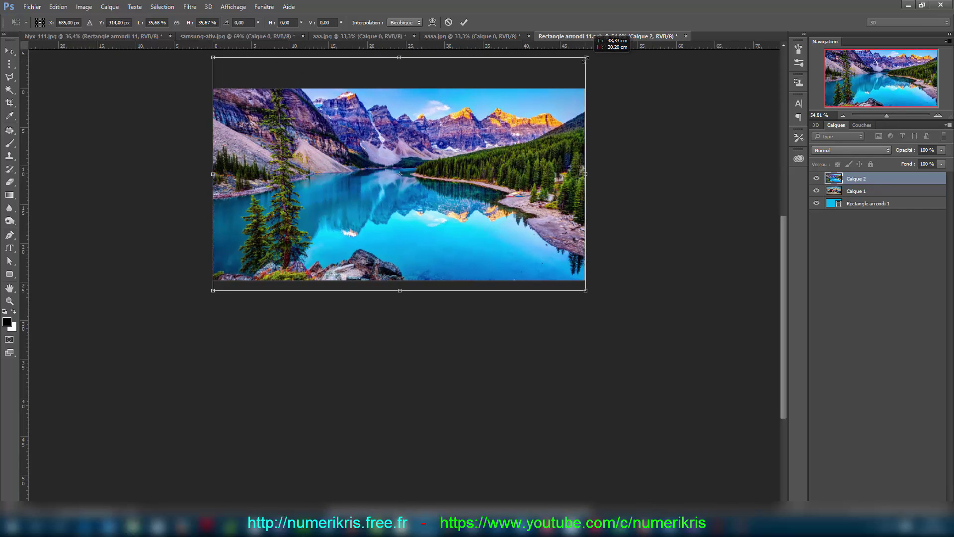
{"action": "left_click", "coordinate": [464, 23]}
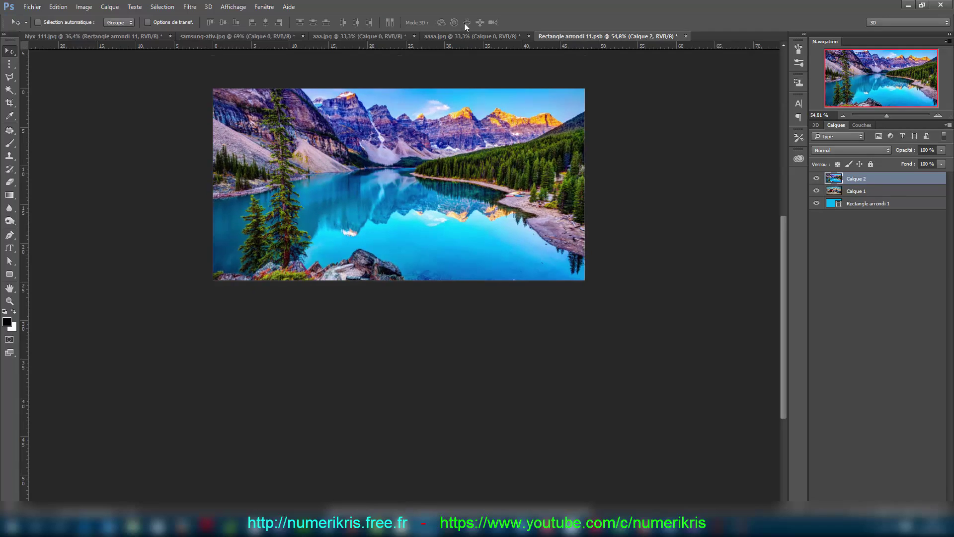
Save the smart object's contents with the lake photo visible and check the updated tablet display in Nyx_111.jpg
{"action": "left_click", "coordinate": [105, 37]}
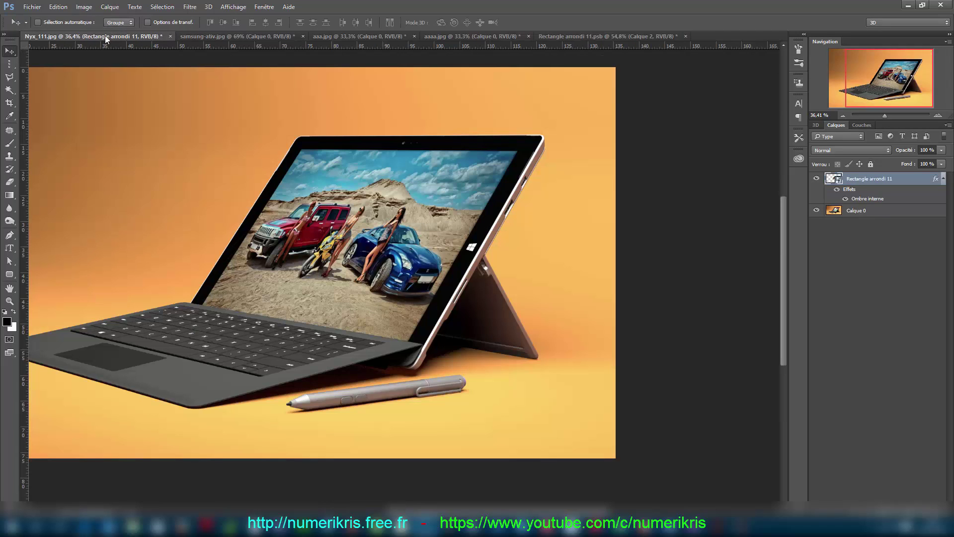
{"action": "left_click", "coordinate": [564, 37]}
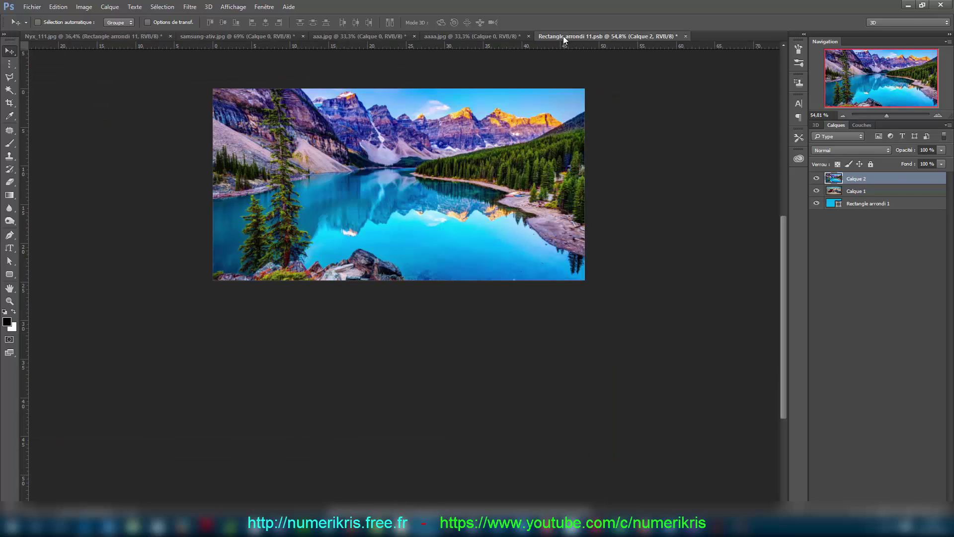
{"action": "key", "text": "ctrl+s"}
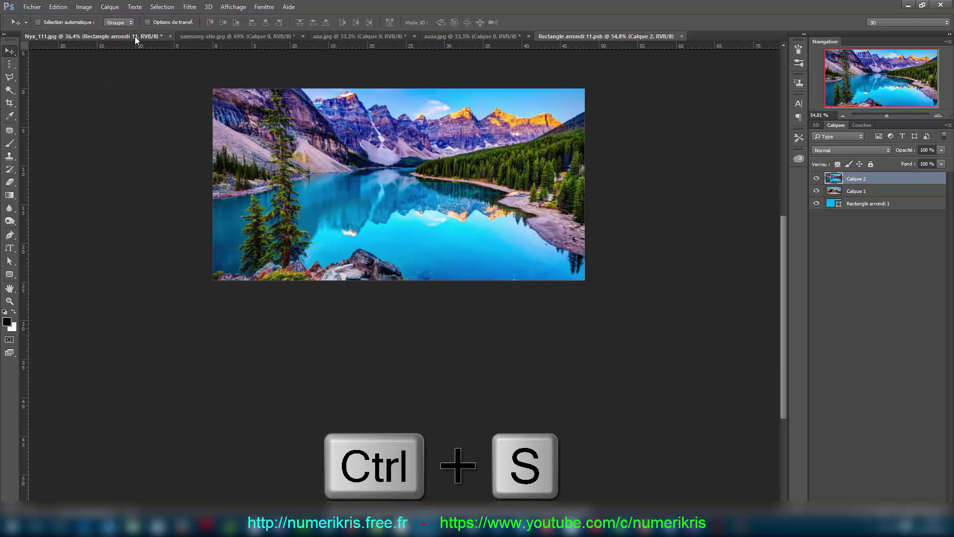
{"action": "left_click", "coordinate": [135, 36]}
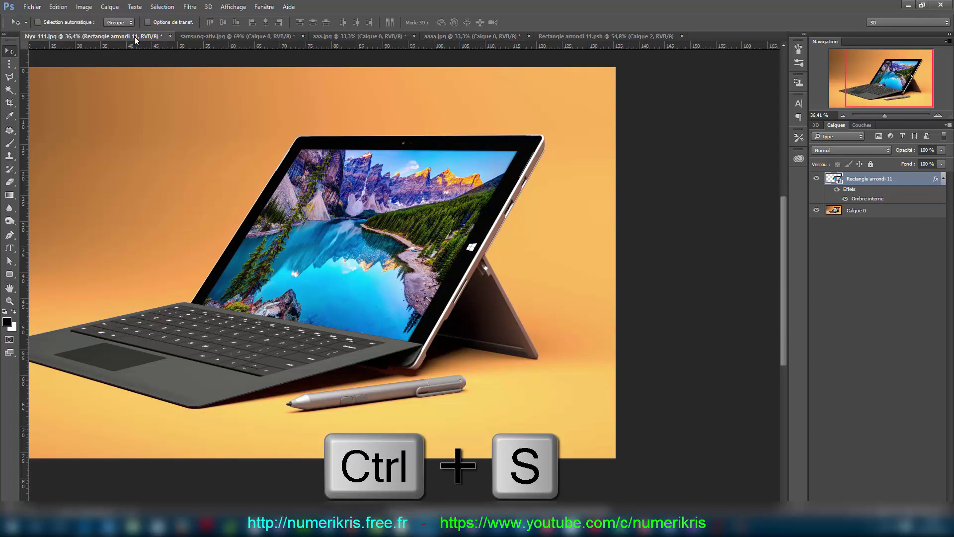
Hide the lake photo layer Calque 2 in the smart object, save it and check the tablet display in Nyx_111.jpg
{"action": "left_click", "coordinate": [570, 35]}
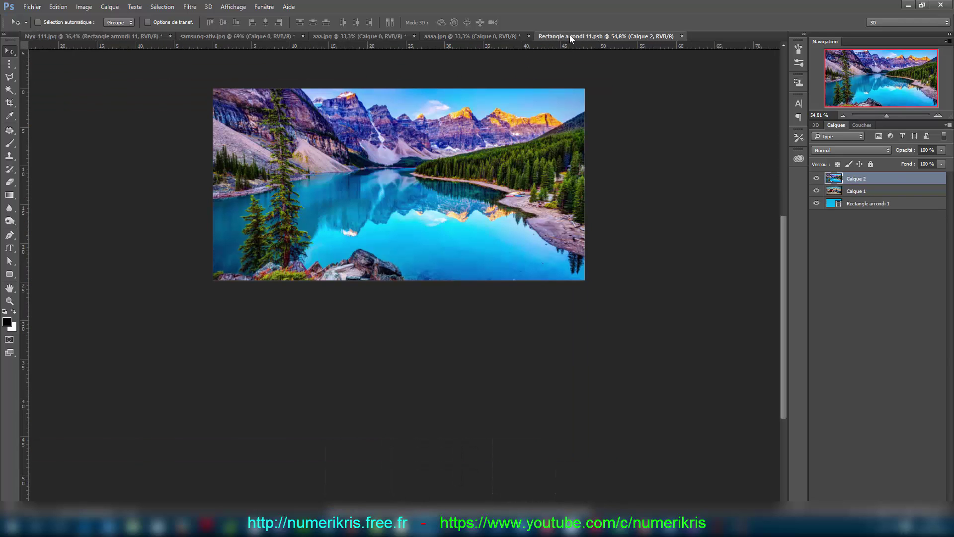
{"action": "left_click", "coordinate": [816, 179]}
{"action": "key", "text": "ctrl+s"}
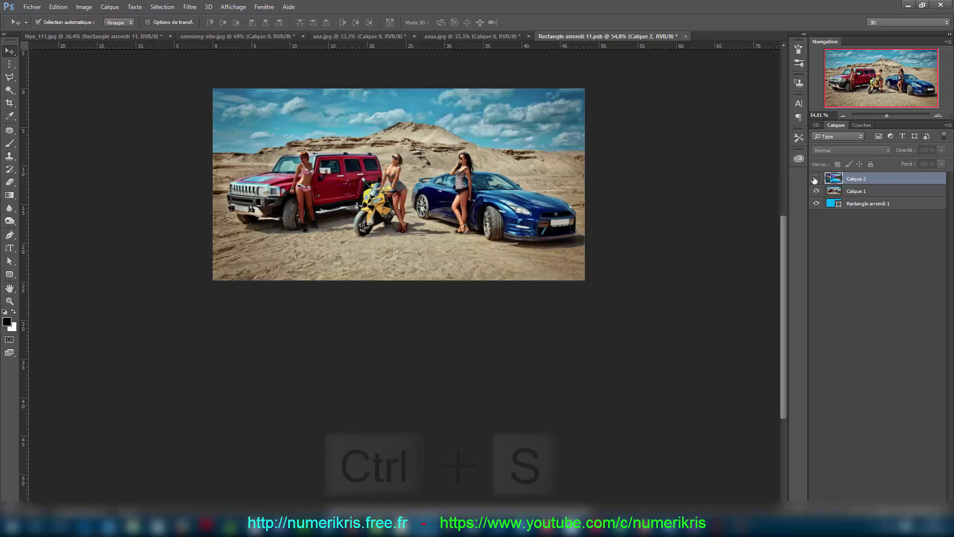
{"action": "left_click", "coordinate": [98, 36]}
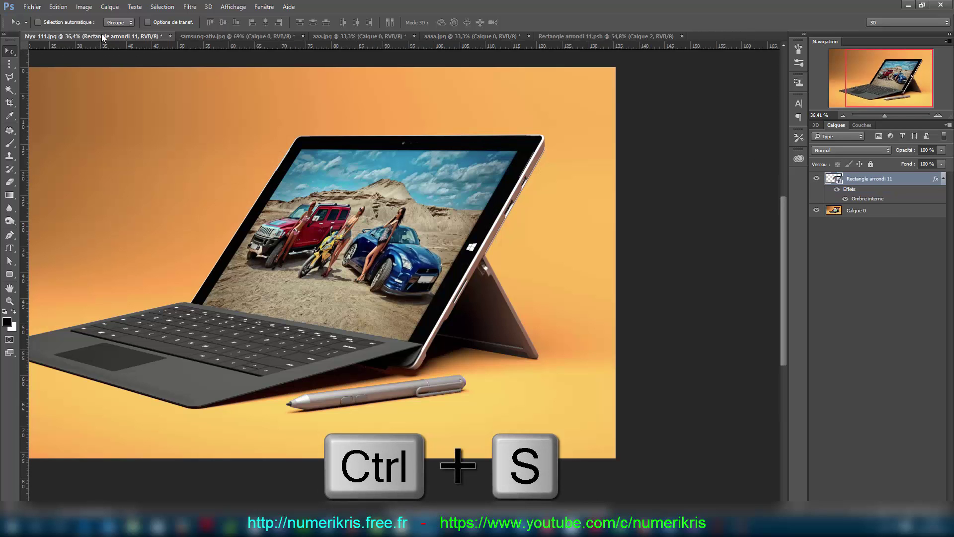
Hide the car photo layer Calque 1 in the smart object, save it and return to the tablet mockup
{"action": "left_click", "coordinate": [618, 37]}
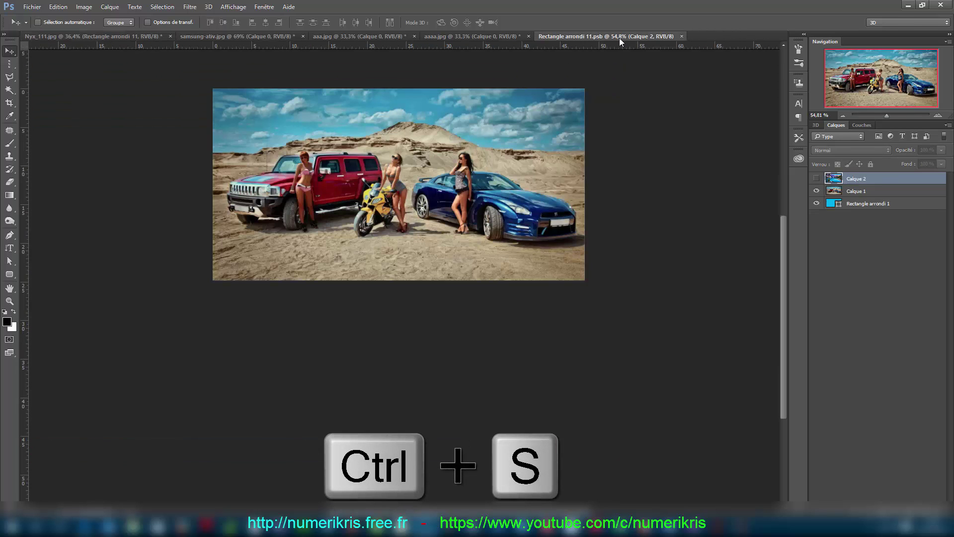
{"action": "left_click", "coordinate": [817, 191]}
{"action": "key", "text": "ctrl+s"}
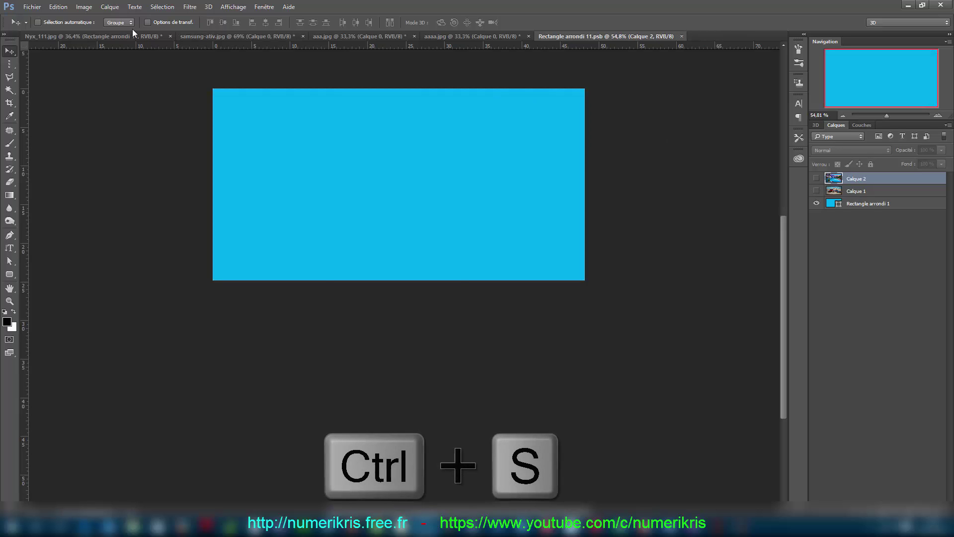
{"action": "left_click", "coordinate": [97, 38]}
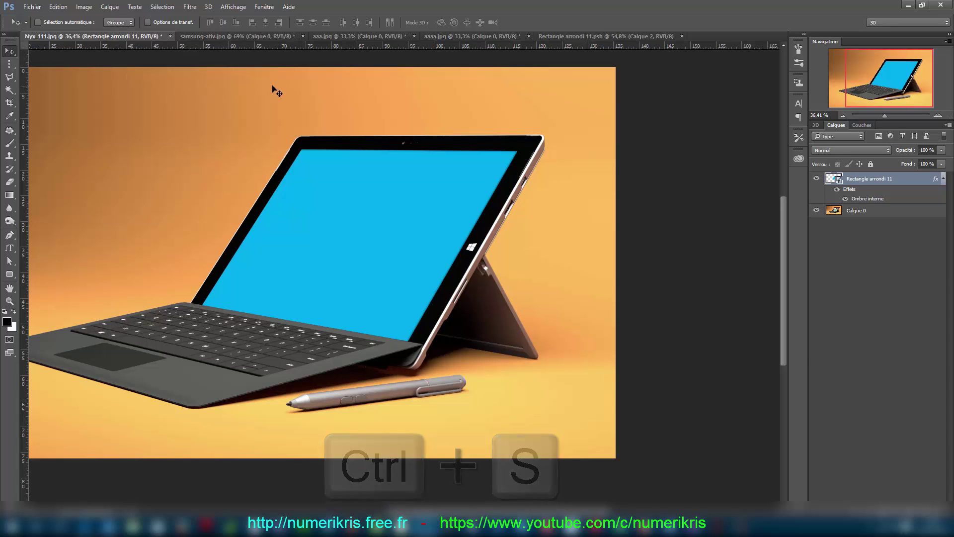
In samsung-ativ.jpg, draw a rounded rectangle about 494 × 275 px over the curved laptop display and fill it with yellow
{"action": "left_click", "coordinate": [240, 36]}
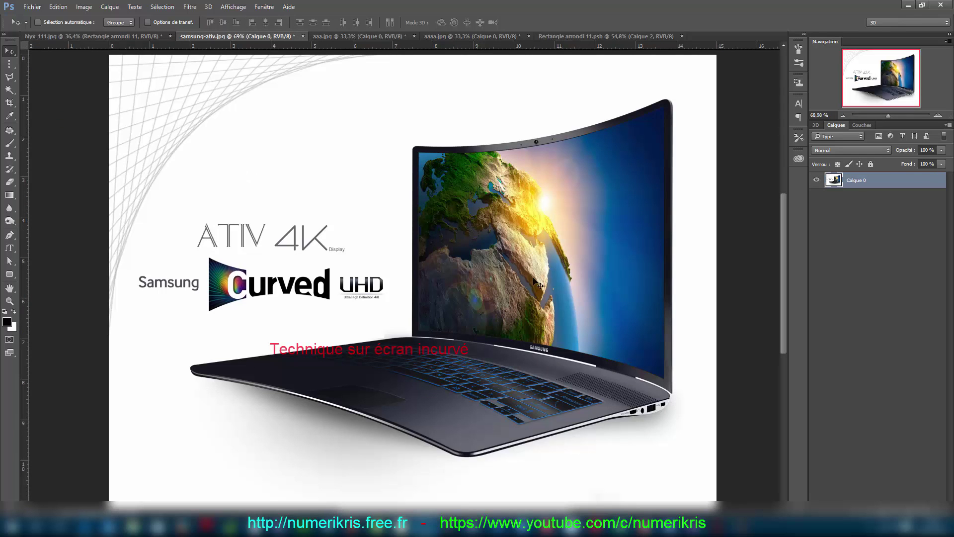
{"action": "scroll", "coordinate": [756, 236], "scroll_direction": "up", "scroll_amount": 2}
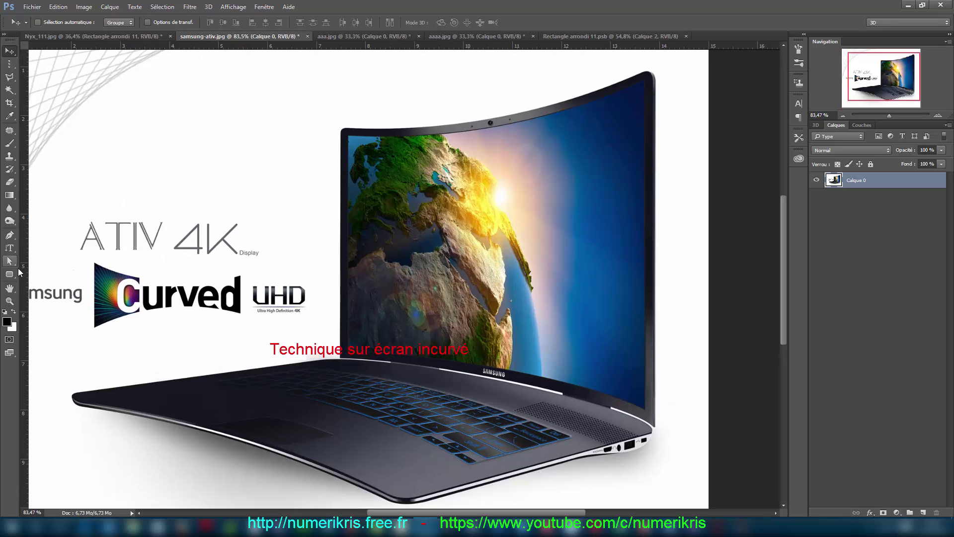
{"action": "left_click", "coordinate": [9, 274]}
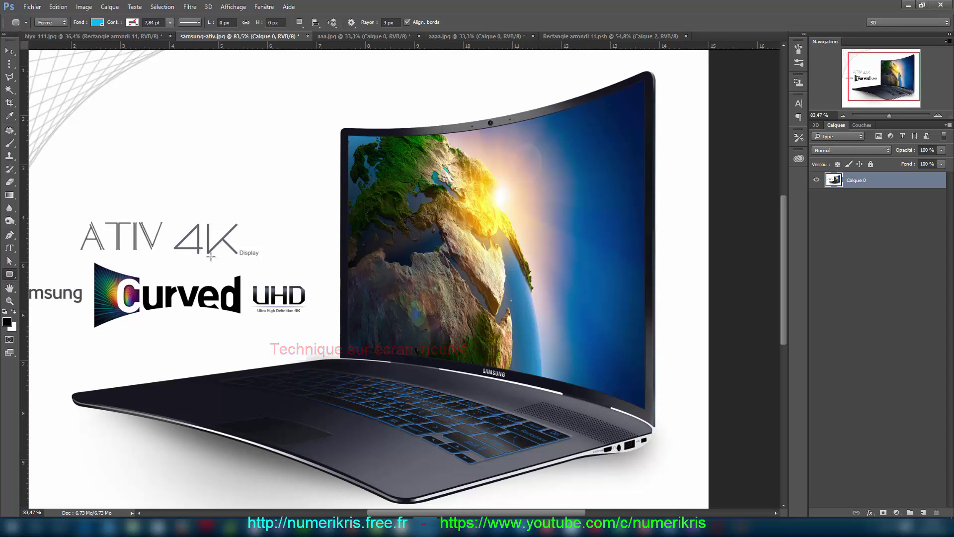
{"action": "mouse_move", "coordinate": [375, 172]}
{"action": "left_mouse_down"}
{"action": "mouse_move", "coordinate": [482, 256]}
{"action": "mouse_move", "coordinate": [580, 284]}
{"action": "left_mouse_up"}
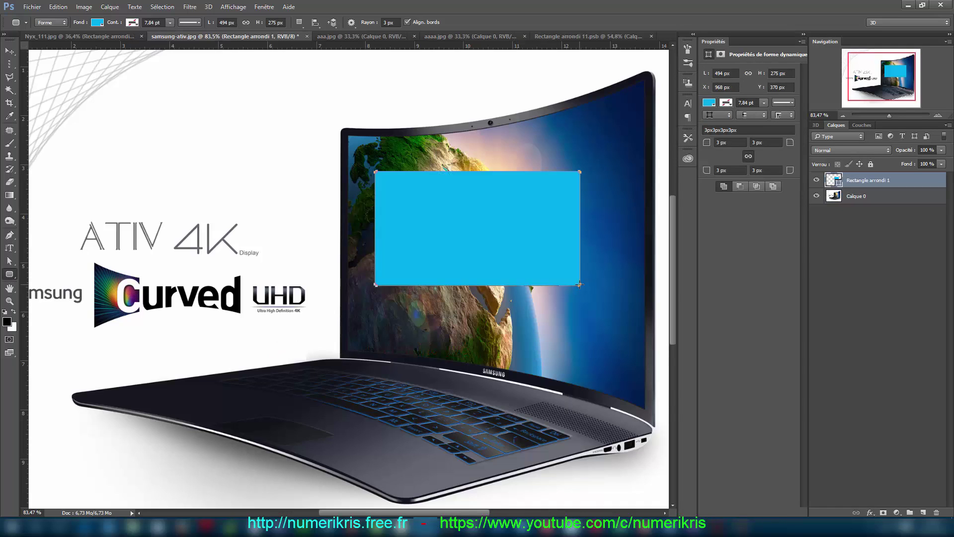
{"action": "left_click", "coordinate": [99, 22]}
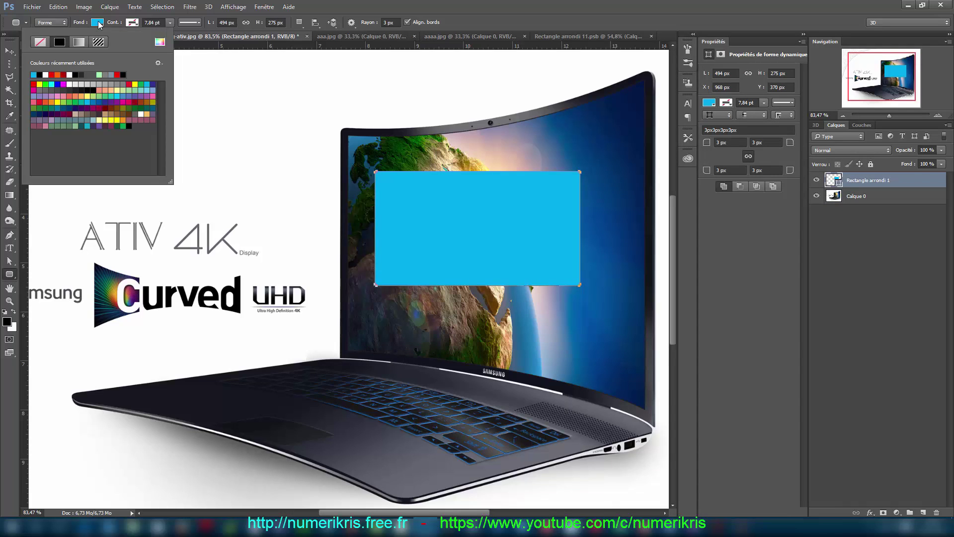
{"action": "left_click", "coordinate": [137, 83]}
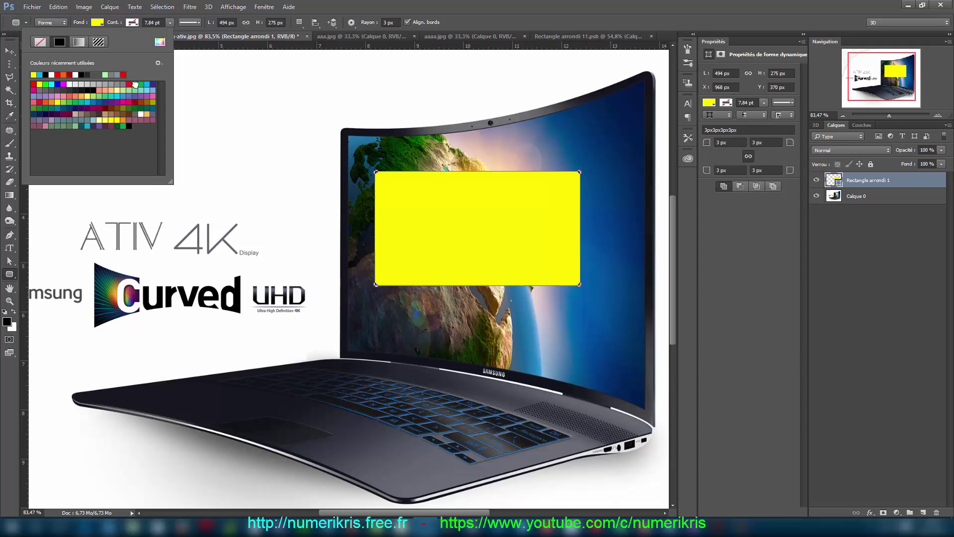
{"action": "left_click", "coordinate": [514, 20]}
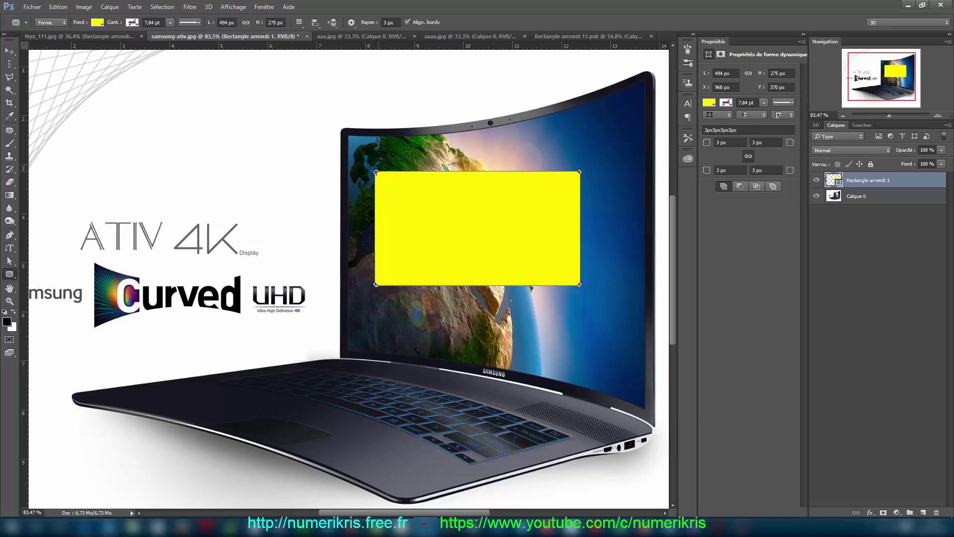
Move the yellow rectangle so its upper-left corner sits on the upper-left corner of the laptop's display
{"action": "left_click_drag", "start_coordinate": [398, 190], "coordinate": [381, 161]}
{"action": "key", "text": "ctrl+z"}
{"action": "left_click", "coordinate": [11, 51]}
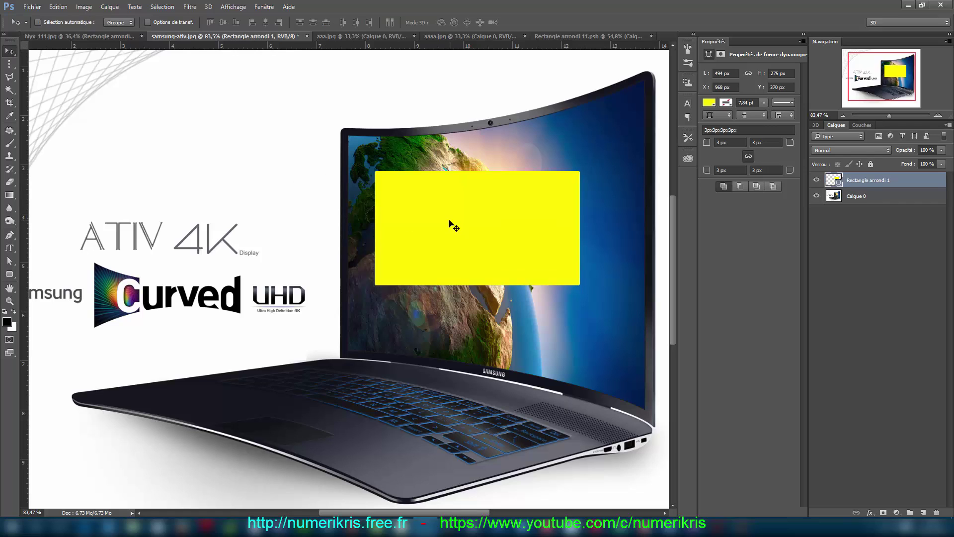
{"action": "left_click_drag", "start_coordinate": [450, 221], "coordinate": [423, 185]}
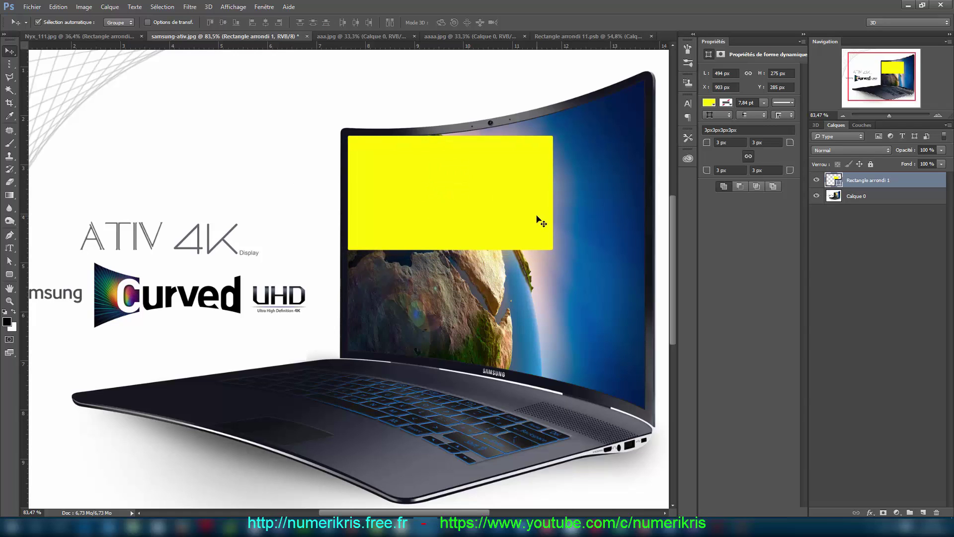
Free-transform the yellow rectangle to about 772 × 857 px so it covers the whole curved display, and apply the transformation
{"action": "key", "text": "ctrl+t"}
{"action": "left_click_drag", "start_coordinate": [553, 250], "coordinate": [660, 359]}
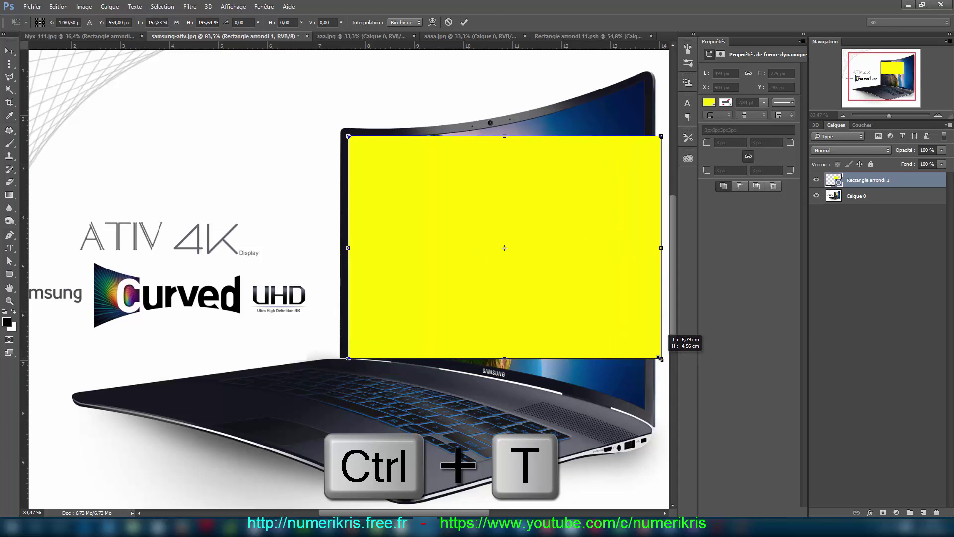
{"action": "left_click_drag", "start_coordinate": [504, 136], "coordinate": [502, 69]}
{"action": "left_click_drag", "start_coordinate": [503, 355], "coordinate": [507, 424]}
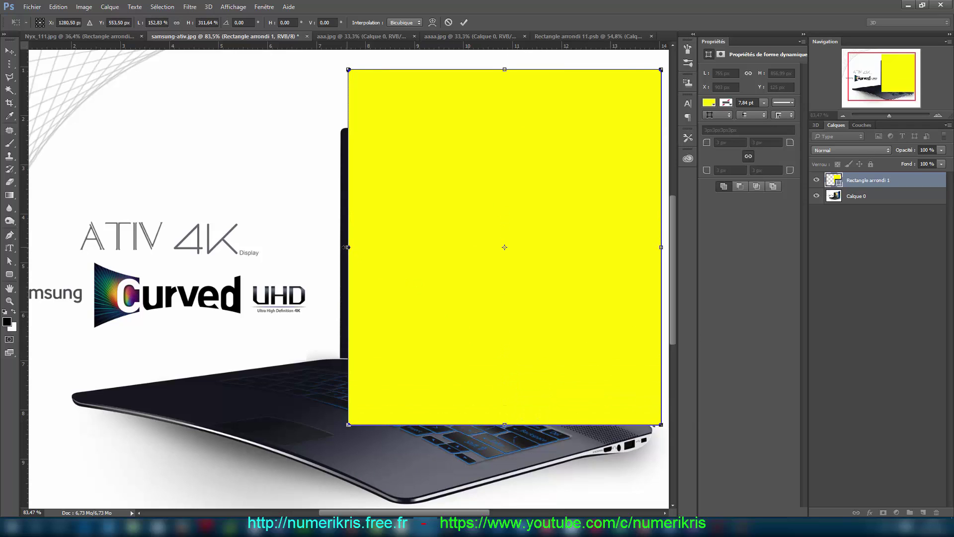
{"action": "left_click_drag", "start_coordinate": [347, 247], "coordinate": [340, 246]}
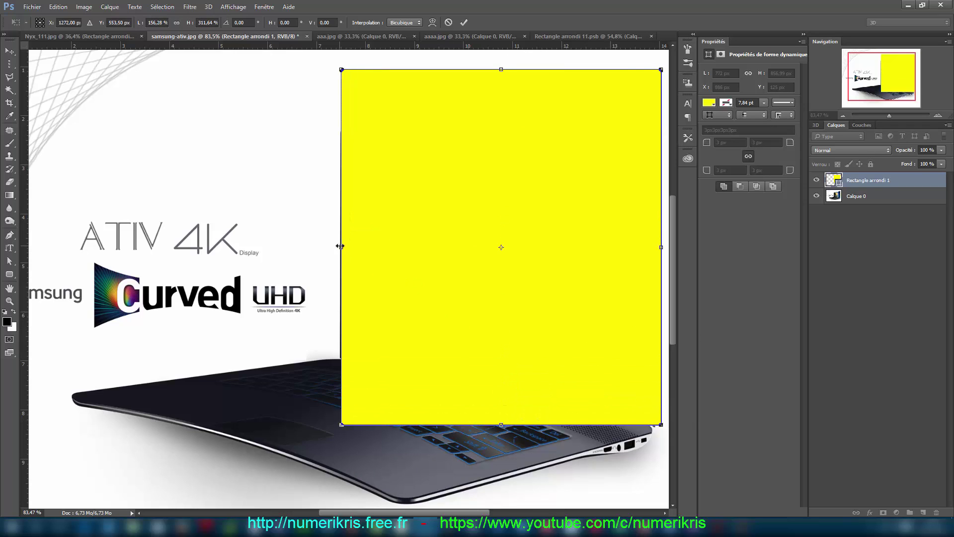
{"action": "left_click", "coordinate": [464, 23]}
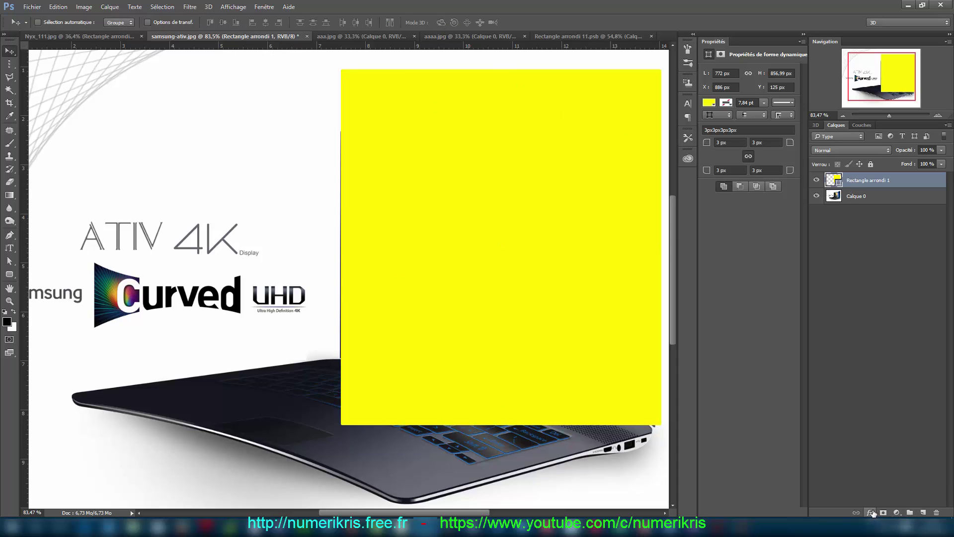
Convert the yellow rectangle to a smart object and move its upper-left corner exactly onto the upper-left corner of the laptop's display
{"action": "right_click", "coordinate": [876, 182]}
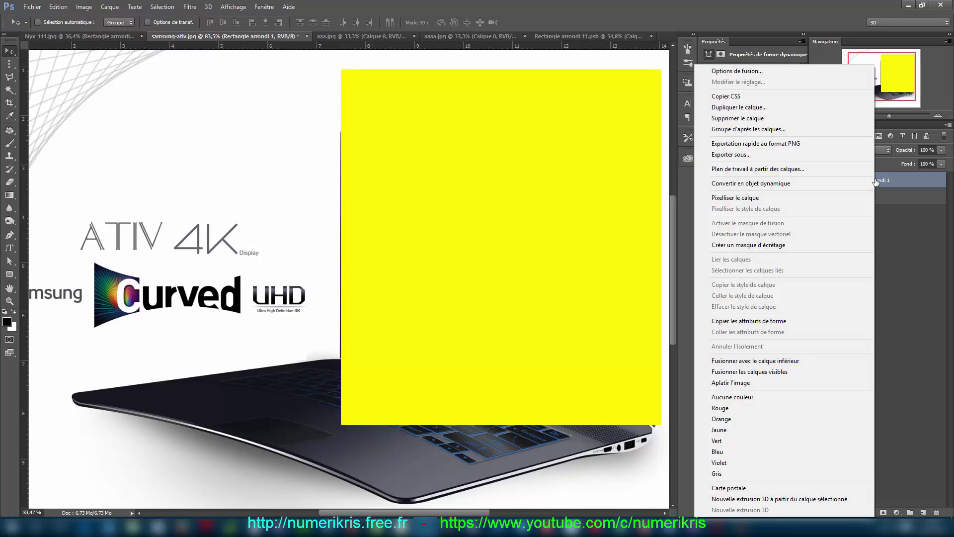
{"action": "left_click", "coordinate": [789, 187]}
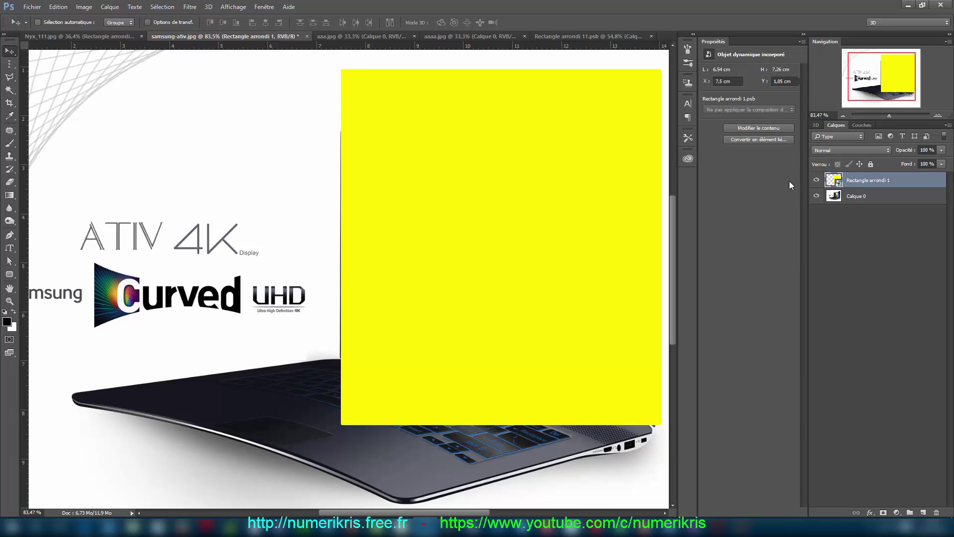
{"action": "left_click_drag", "start_coordinate": [458, 115], "coordinate": [465, 182]}
{"action": "scroll", "coordinate": [387, 166], "scroll_direction": "up", "scroll_amount": 8}
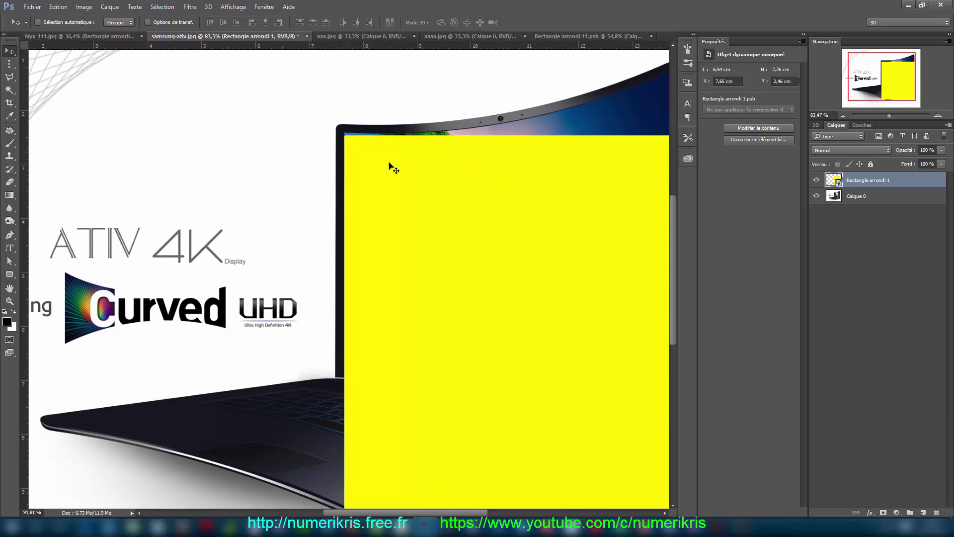
{"action": "scroll", "coordinate": [303, 75], "scroll_direction": "up", "scroll_amount": 8}
{"action": "scroll", "coordinate": [309, 93], "scroll_direction": "up", "scroll_amount": 5}
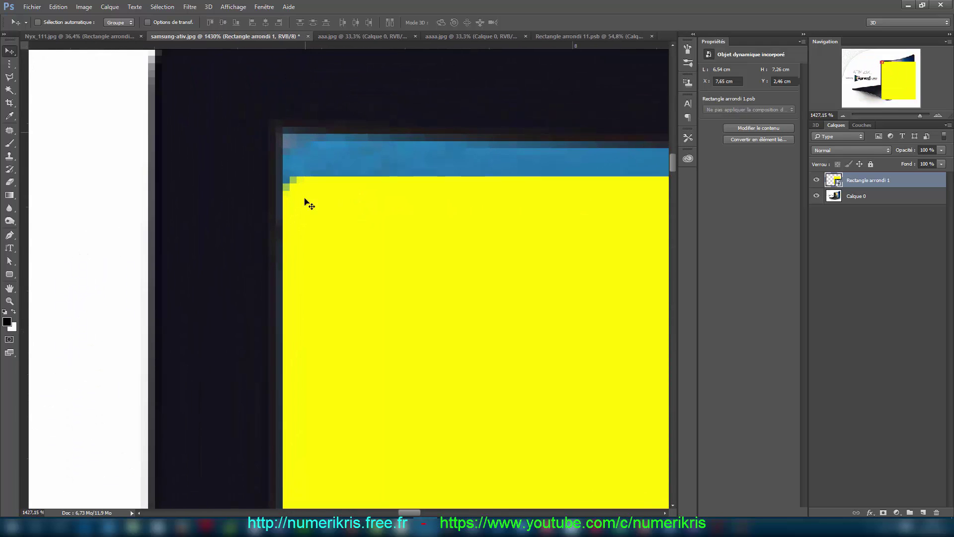
{"action": "left_click_drag", "start_coordinate": [322, 246], "coordinate": [314, 195]}
Free-transform the yellow smart object and distort its upper-right corner onto the upper-right corner of the laptop's display
{"action": "left_click_drag", "start_coordinate": [402, 516], "coordinate": [601, 516]}
{"action": "key", "text": "ctrl+t"}
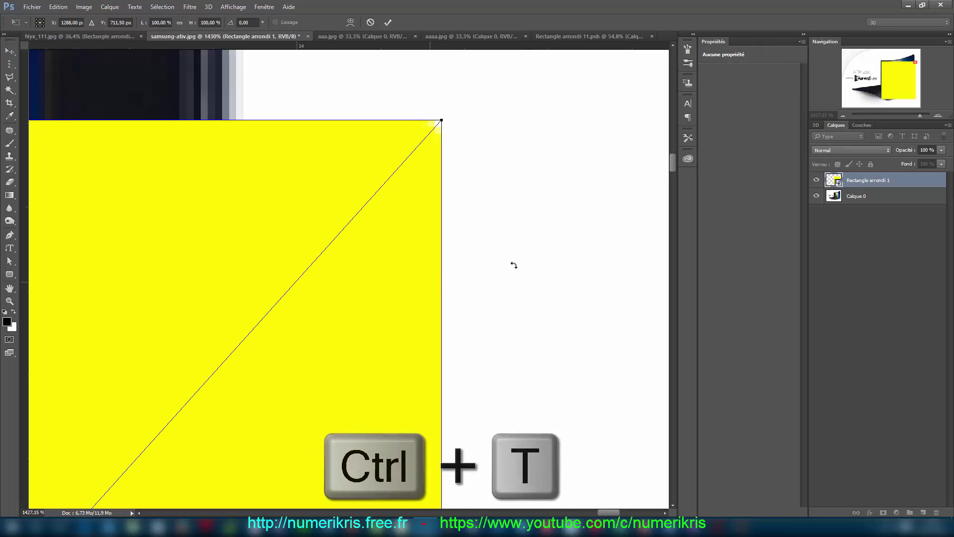
{"action": "scroll", "coordinate": [537, 171], "scroll_direction": "down", "scroll_amount": 3}
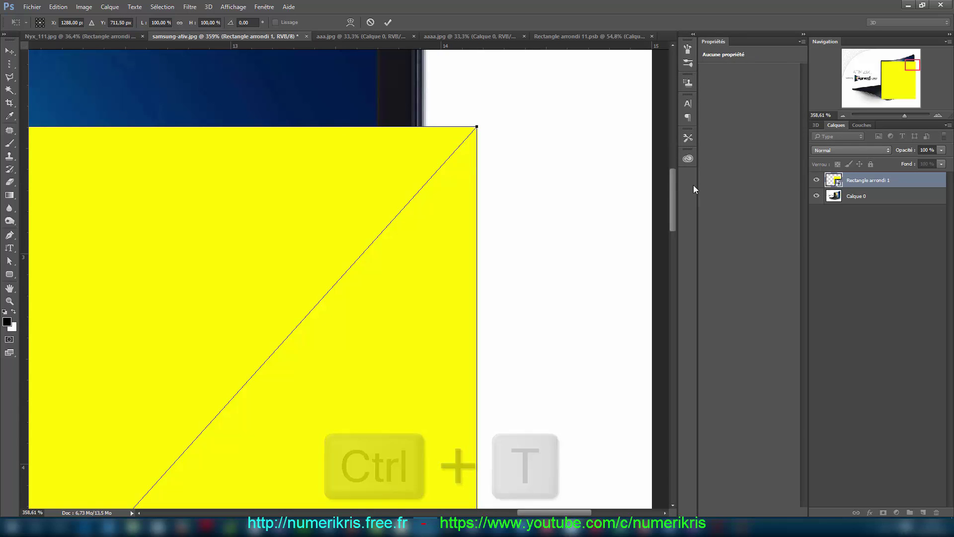
{"action": "mouse_move", "coordinate": [670, 179]}
{"action": "left_mouse_down"}
{"action": "mouse_move", "coordinate": [671, 130]}
{"action": "mouse_move", "coordinate": [669, 162]}
{"action": "left_mouse_up"}
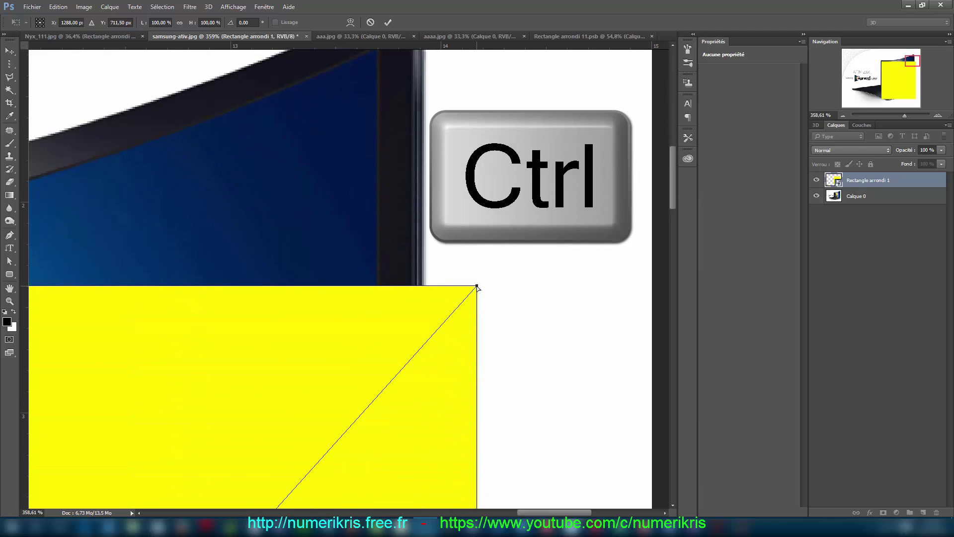
{"action": "left_click_drag", "start_coordinate": [478, 287], "coordinate": [403, 79]}
{"action": "scroll", "coordinate": [403, 79], "scroll_direction": "up", "scroll_amount": 4}
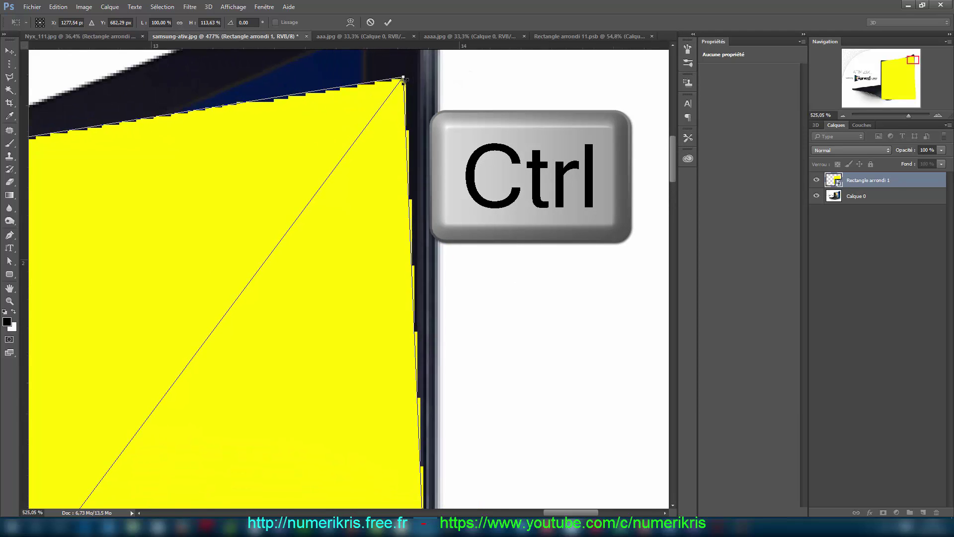
{"action": "scroll", "coordinate": [404, 80], "scroll_direction": "down", "scroll_amount": 4}
{"action": "left_click_drag", "start_coordinate": [673, 155], "coordinate": [662, 105]}
{"action": "scroll", "coordinate": [398, 466], "scroll_direction": "up", "scroll_amount": 6}
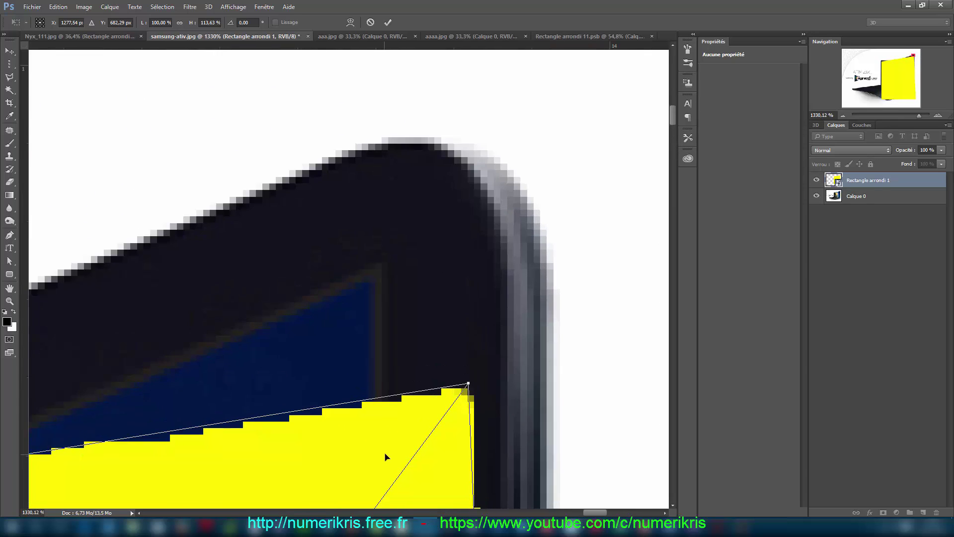
{"action": "left_click_drag", "start_coordinate": [506, 354], "coordinate": [388, 170]}
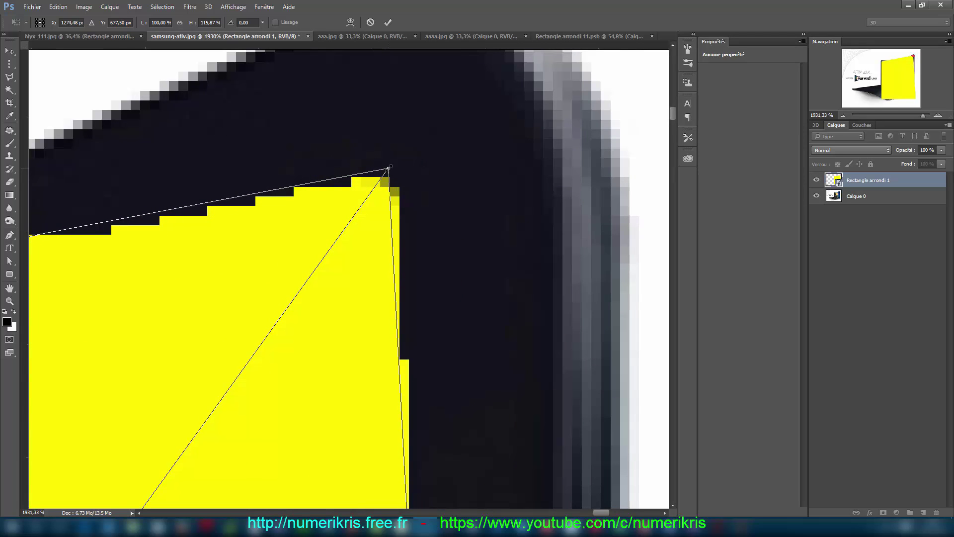
Distort the yellow shape's lower-left corner onto the lower-left corner of the laptop's display
{"action": "left_click_drag", "start_coordinate": [672, 115], "coordinate": [679, 281]}
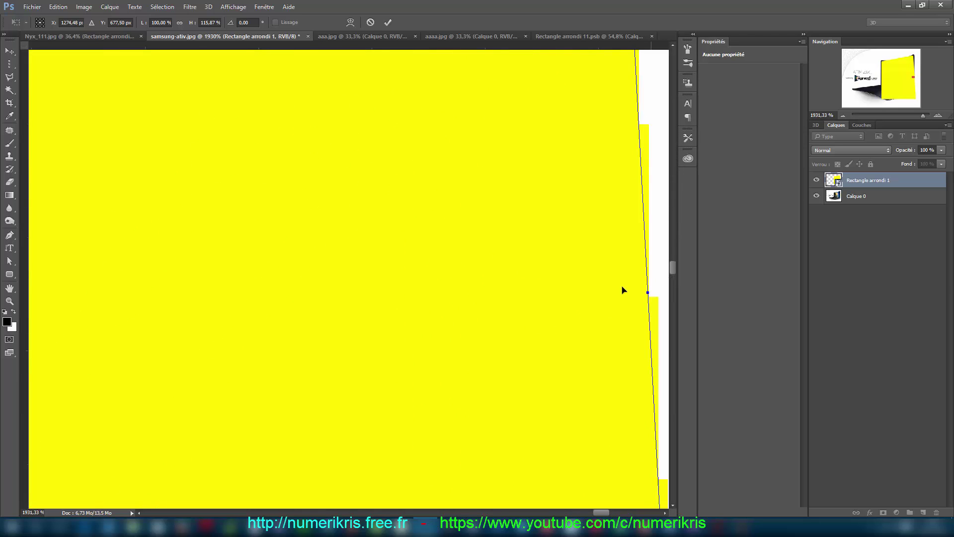
{"action": "scroll", "coordinate": [622, 289], "scroll_direction": "down", "scroll_amount": 20}
{"action": "scroll", "coordinate": [618, 329], "scroll_direction": "down", "scroll_amount": 5}
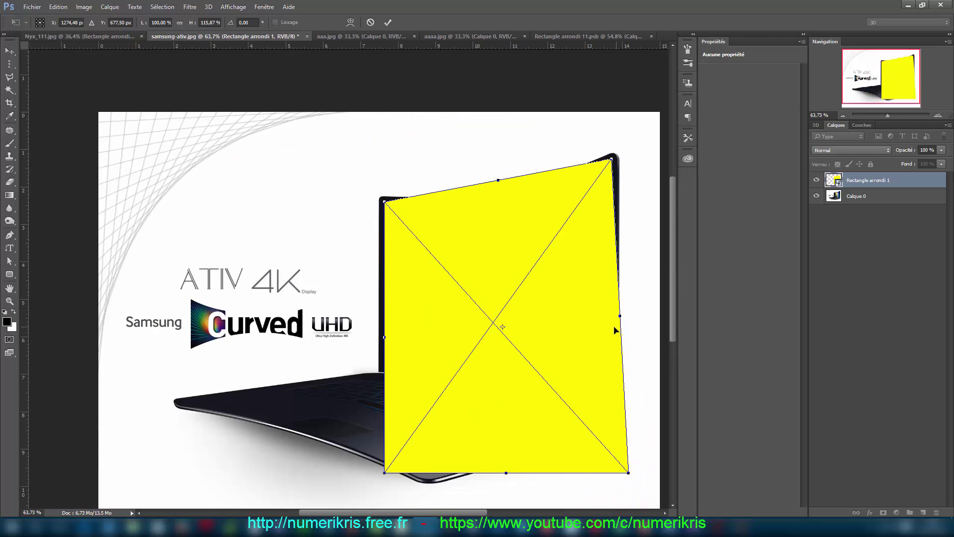
{"action": "left_click_drag", "start_coordinate": [384, 472], "coordinate": [384, 368]}
{"action": "scroll", "coordinate": [384, 369], "scroll_direction": "up", "scroll_amount": 20}
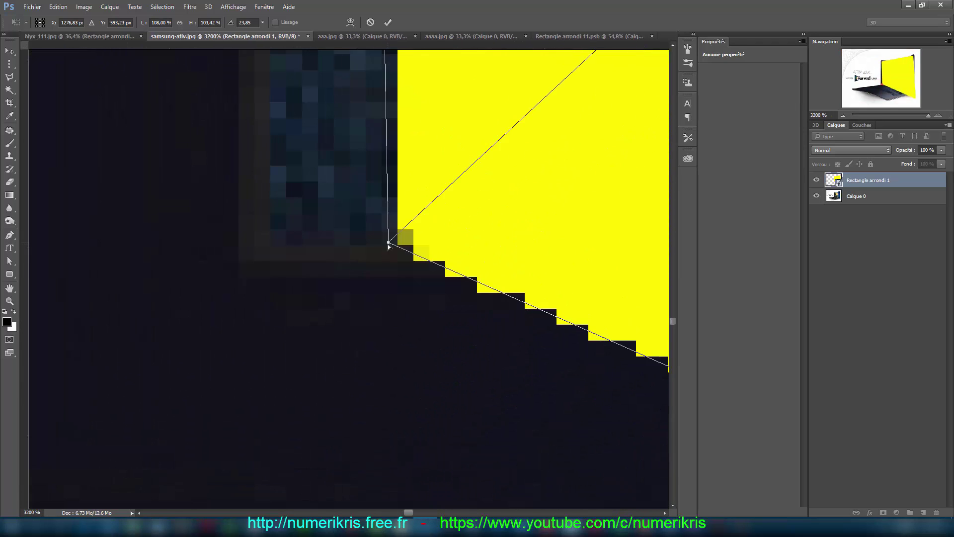
{"action": "left_click_drag", "start_coordinate": [390, 243], "coordinate": [239, 261]}
Distort the yellow shape's lower-right corner onto the display's lower-right corner and apply the transformation
{"action": "scroll", "coordinate": [549, 394], "scroll_direction": "down", "scroll_amount": 14}
{"action": "scroll", "coordinate": [550, 394], "scroll_direction": "down", "scroll_amount": 20}
{"action": "left_click_drag", "start_coordinate": [479, 490], "coordinate": [466, 432]}
{"action": "scroll", "coordinate": [468, 444], "scroll_direction": "up", "scroll_amount": 20}
{"action": "left_click_drag", "start_coordinate": [416, 249], "coordinate": [440, 401]}
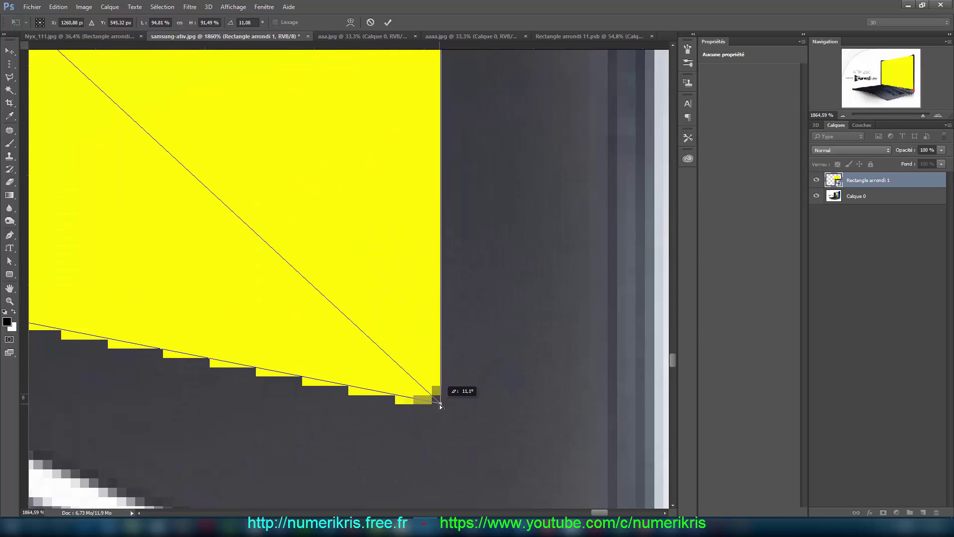
{"action": "scroll", "coordinate": [538, 319], "scroll_direction": "down", "scroll_amount": 20}
{"action": "scroll", "coordinate": [624, 207], "scroll_direction": "up", "scroll_amount": 4}
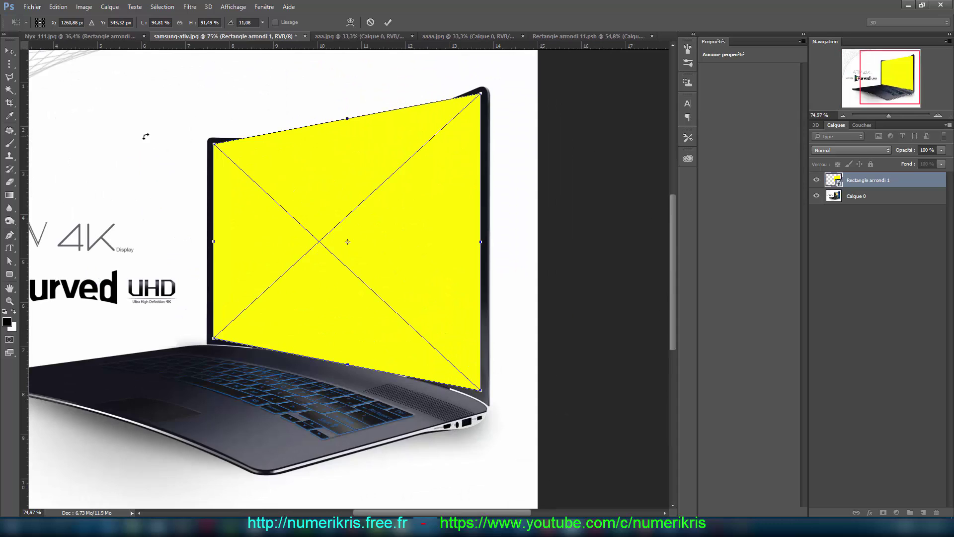
{"action": "scroll", "coordinate": [145, 135], "scroll_direction": "up", "scroll_amount": 2}
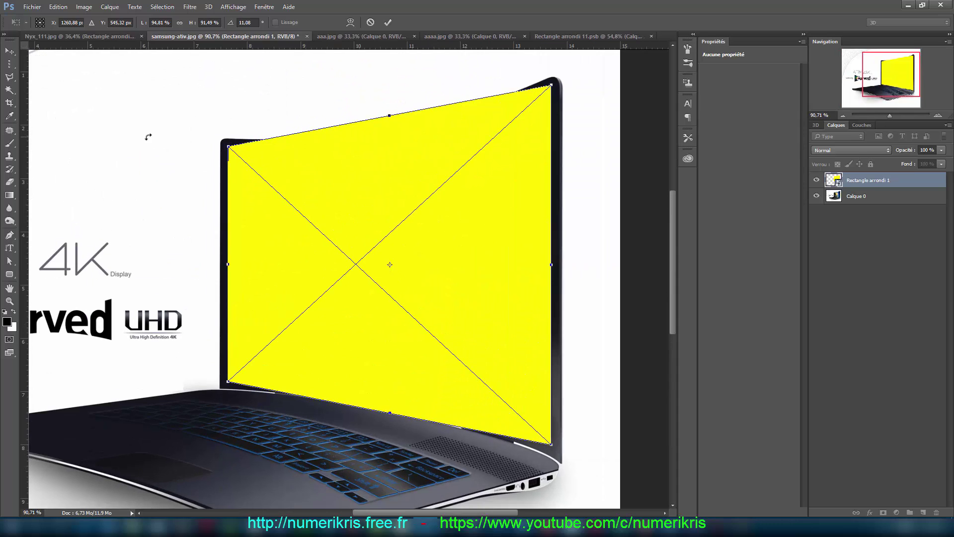
{"action": "left_click", "coordinate": [388, 23]}
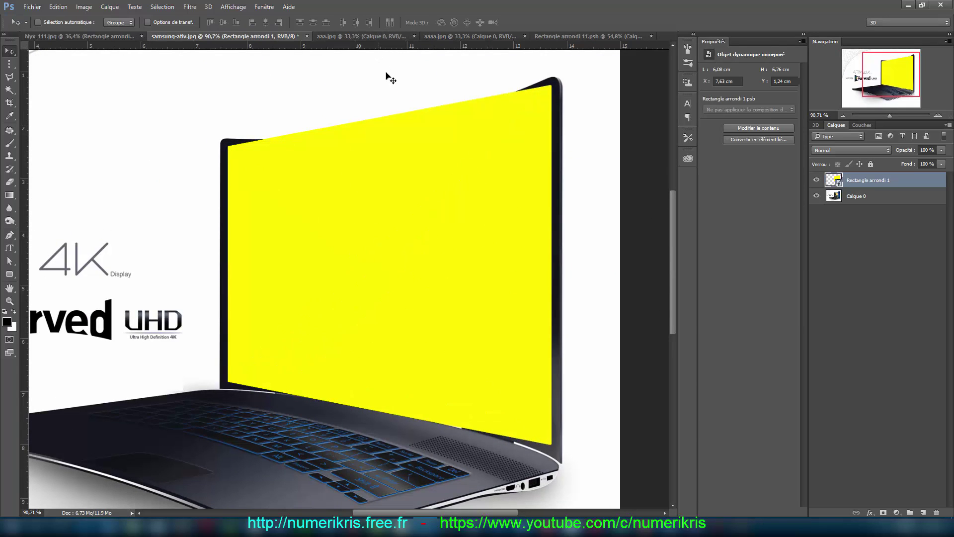
Start a custom Warp on the yellow smart object and bend its upper edge down to follow the display's curved upper bezel
{"action": "scroll", "coordinate": [478, 114], "scroll_direction": "up", "scroll_amount": 1}
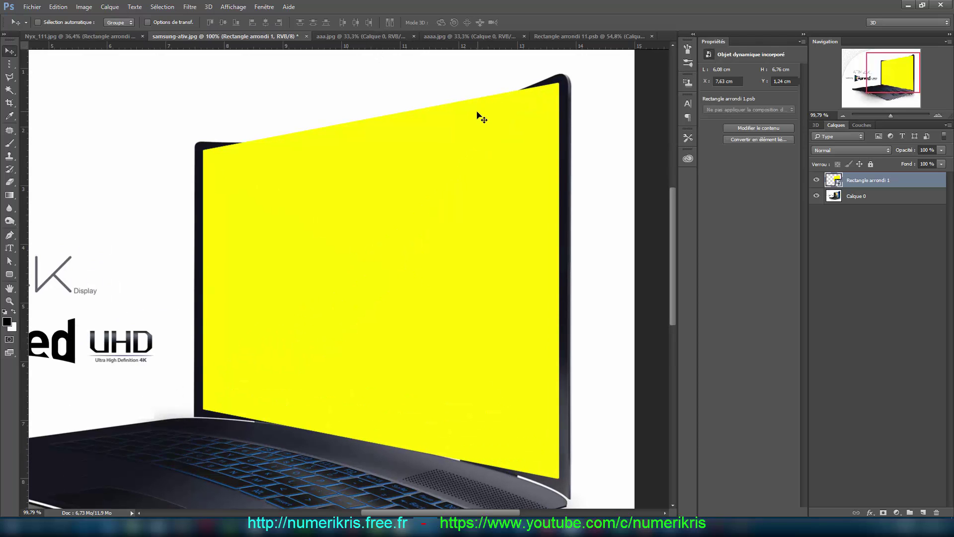
{"action": "scroll", "coordinate": [407, 102], "scroll_direction": "up", "scroll_amount": 1}
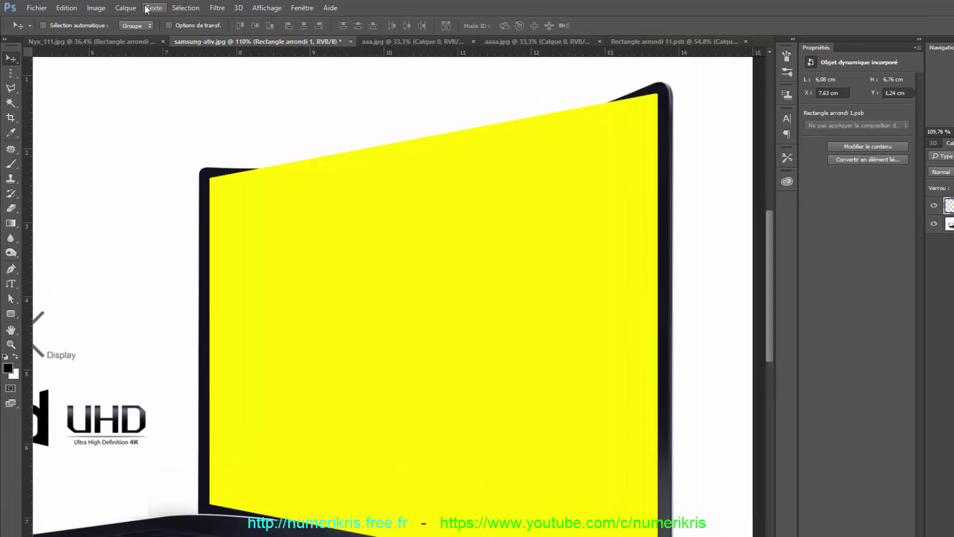
{"action": "left_click", "coordinate": [58, 6]}
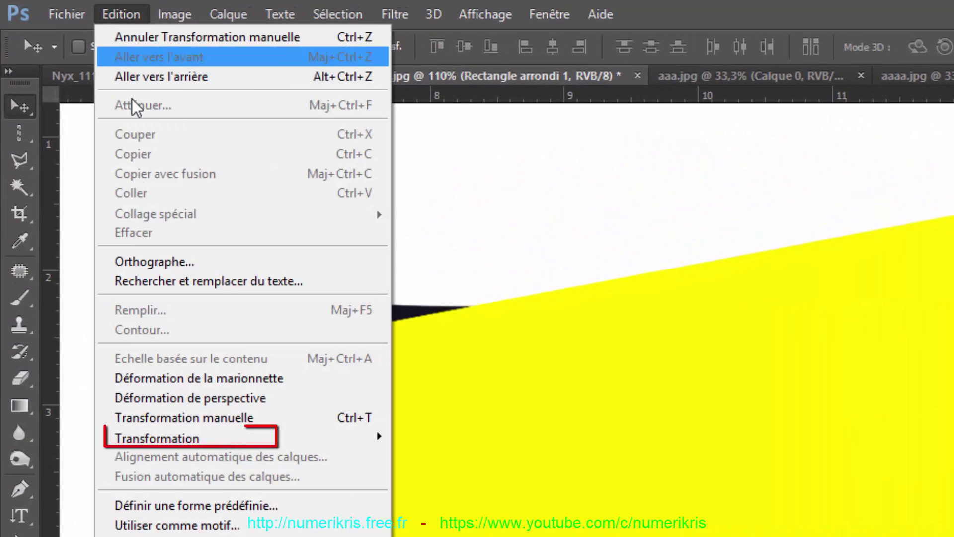
{"action": "mouse_move", "coordinate": [150, 438]}
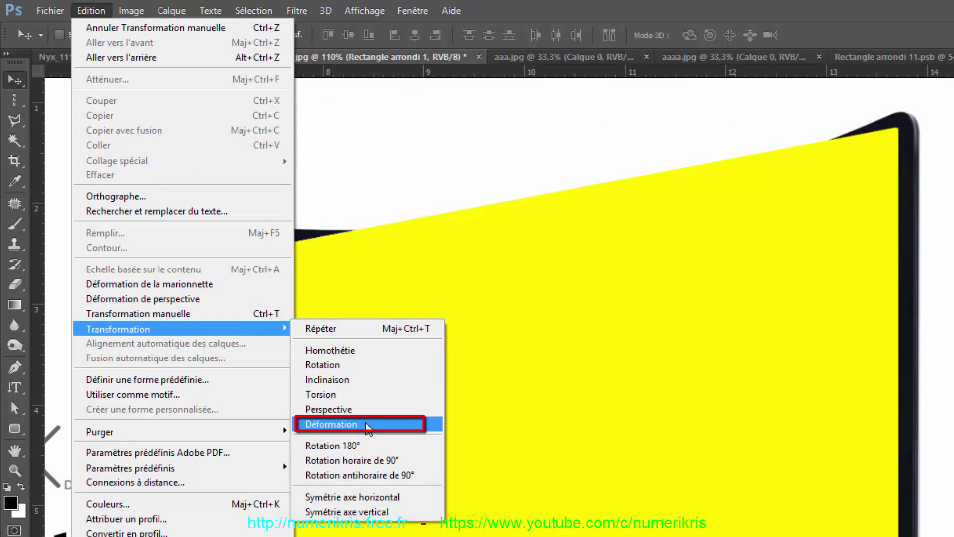
{"action": "left_click", "coordinate": [368, 425]}
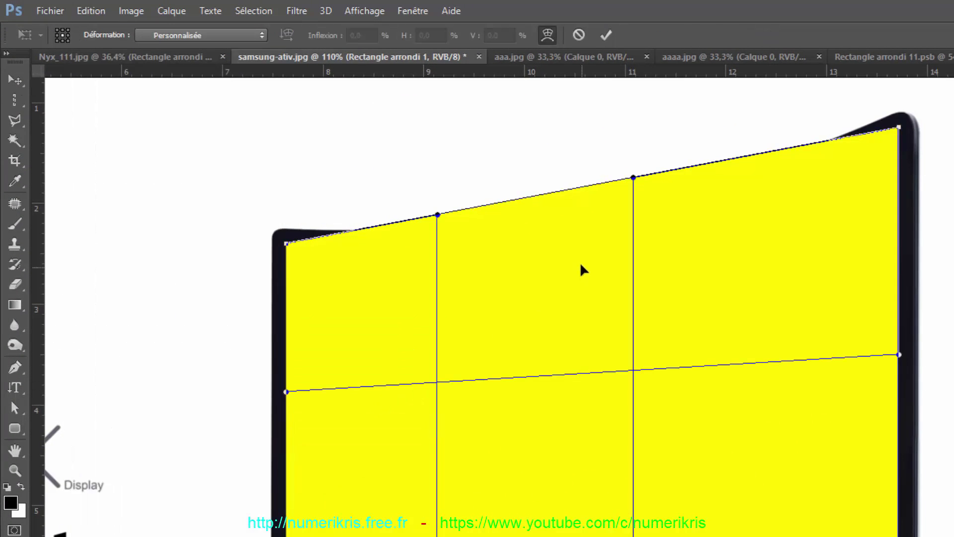
{"action": "scroll", "coordinate": [505, 147], "scroll_direction": "up", "scroll_amount": 4}
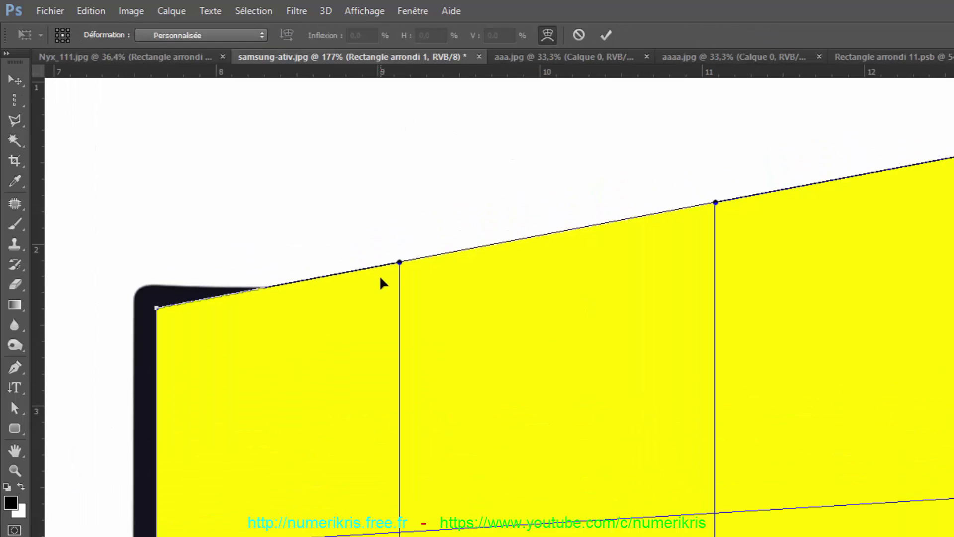
{"action": "left_click_drag", "start_coordinate": [400, 265], "coordinate": [613, 346]}
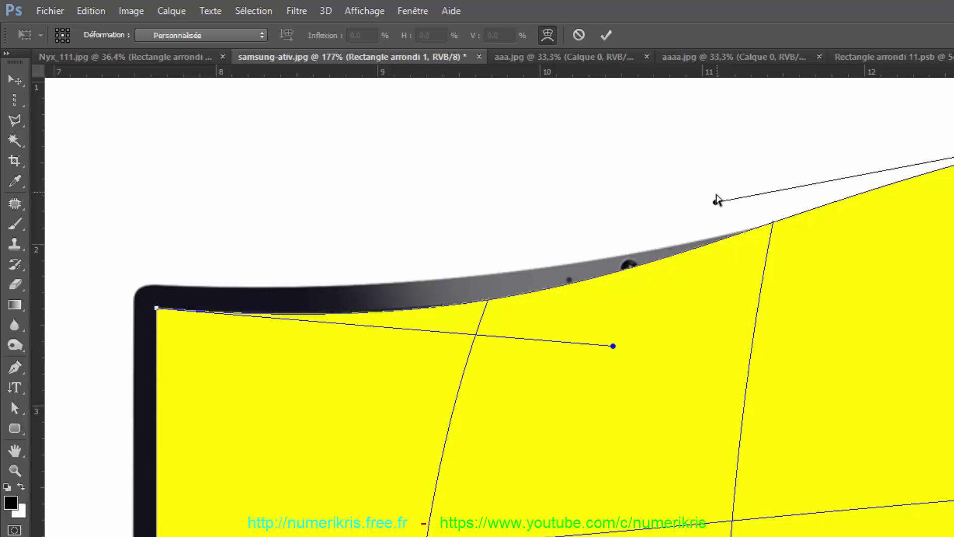
{"action": "left_click_drag", "start_coordinate": [716, 204], "coordinate": [821, 264]}
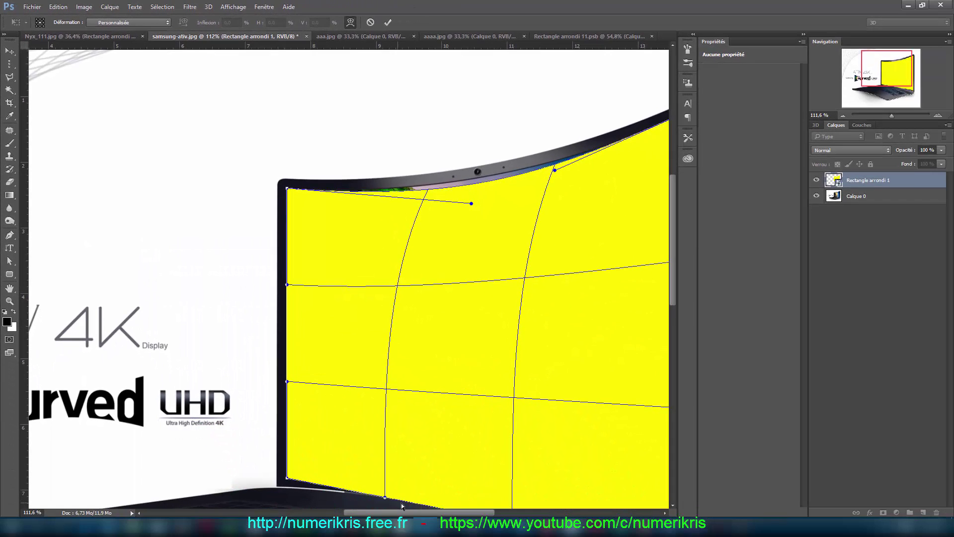
Fine-tune both curve handles of the warped upper edge so the yellow covers the display right up to the bezel
{"action": "left_click_drag", "start_coordinate": [435, 514], "coordinate": [473, 514]}
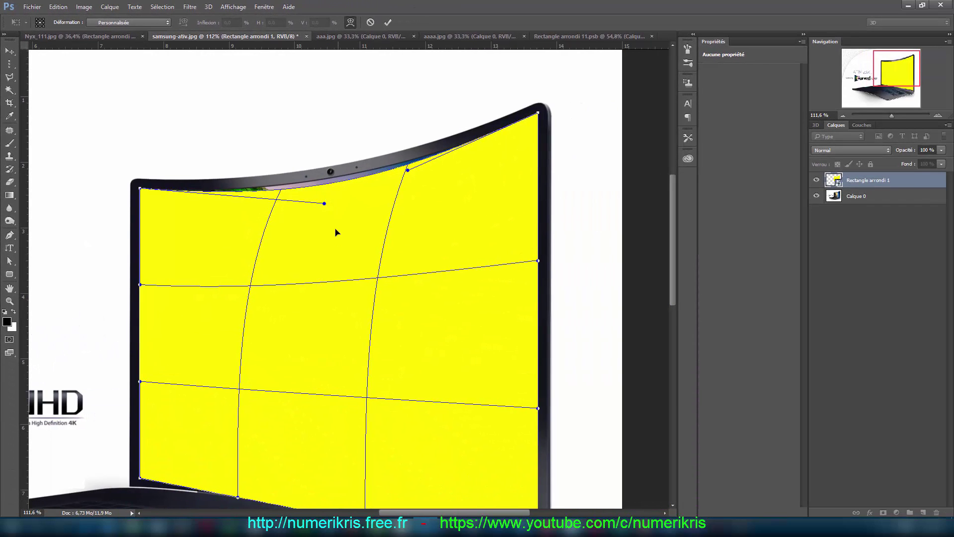
{"action": "left_click_drag", "start_coordinate": [324, 204], "coordinate": [319, 194]}
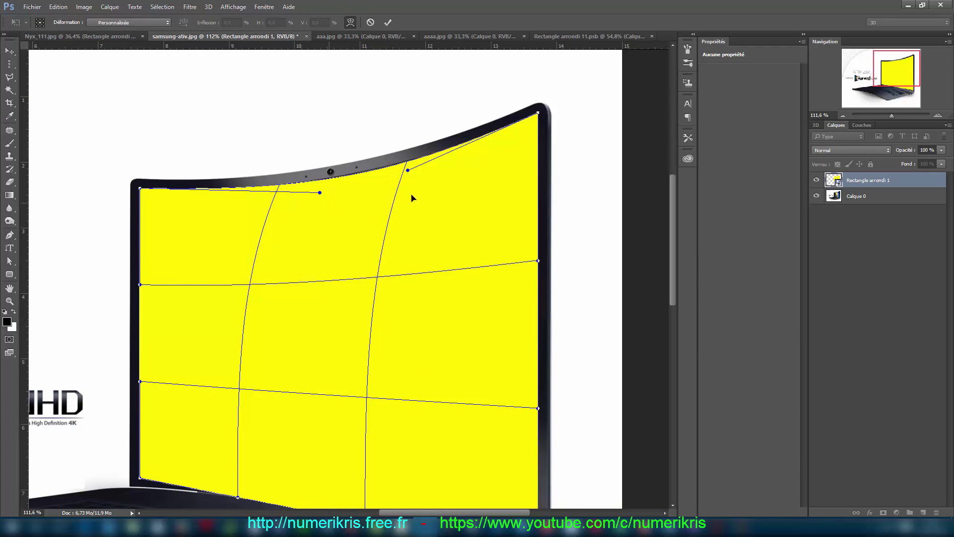
{"action": "scroll", "coordinate": [356, 133], "scroll_direction": "up", "scroll_amount": 4}
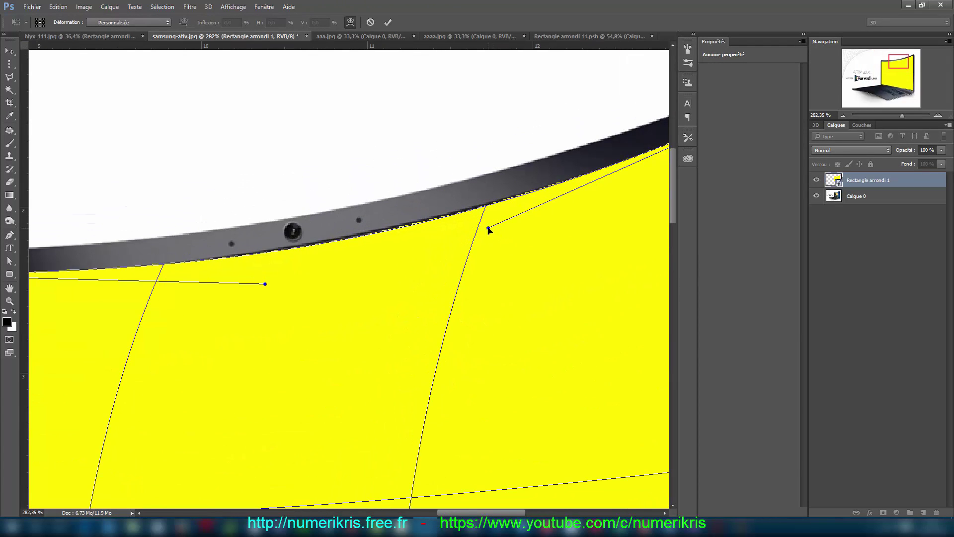
{"action": "left_click_drag", "start_coordinate": [488, 229], "coordinate": [486, 223]}
Bend the yellow shape's lower edge upward with its two warp handles so it follows the curved bezel above the SAMSUNG logo
{"action": "scroll", "coordinate": [488, 227], "scroll_direction": "down", "scroll_amount": 5}
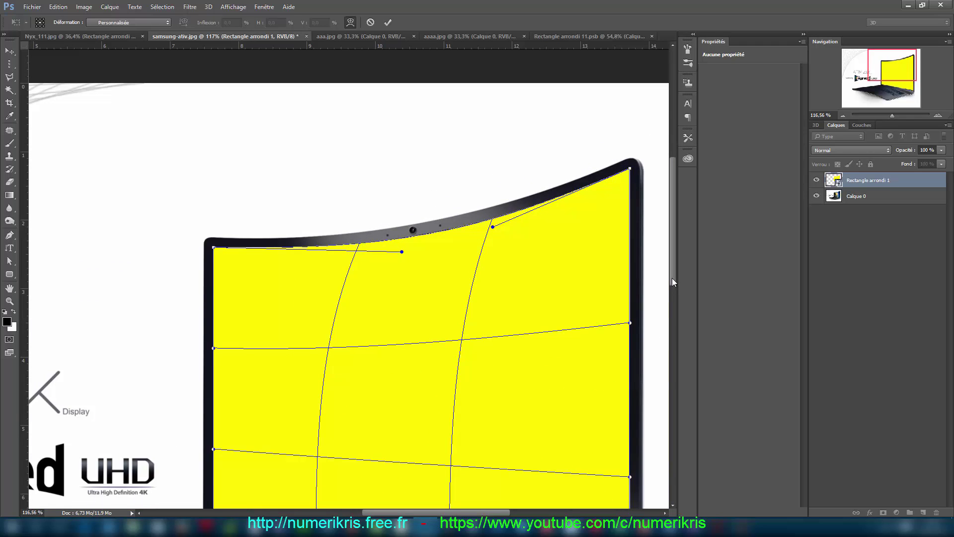
{"action": "left_click_drag", "start_coordinate": [672, 282], "coordinate": [673, 370]}
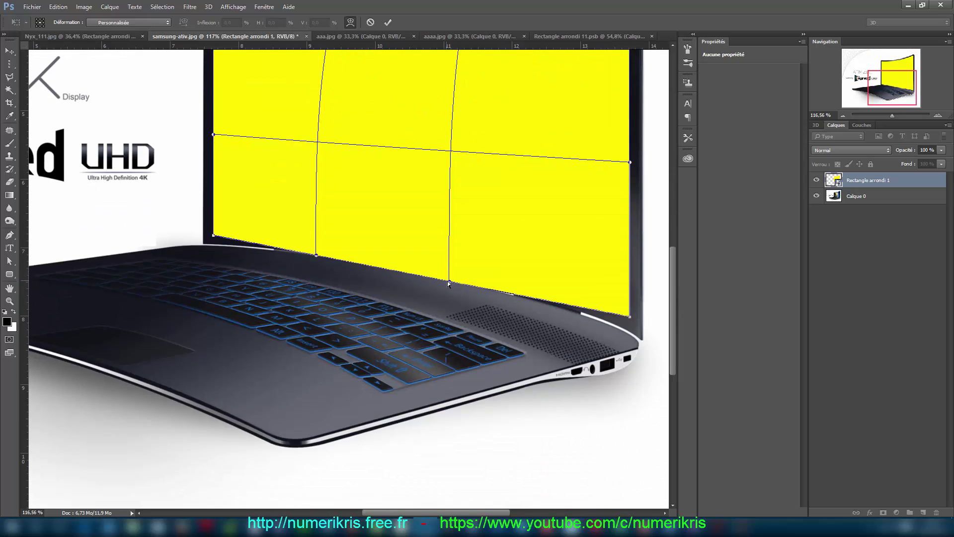
{"action": "scroll", "coordinate": [451, 284], "scroll_direction": "up", "scroll_amount": 3}
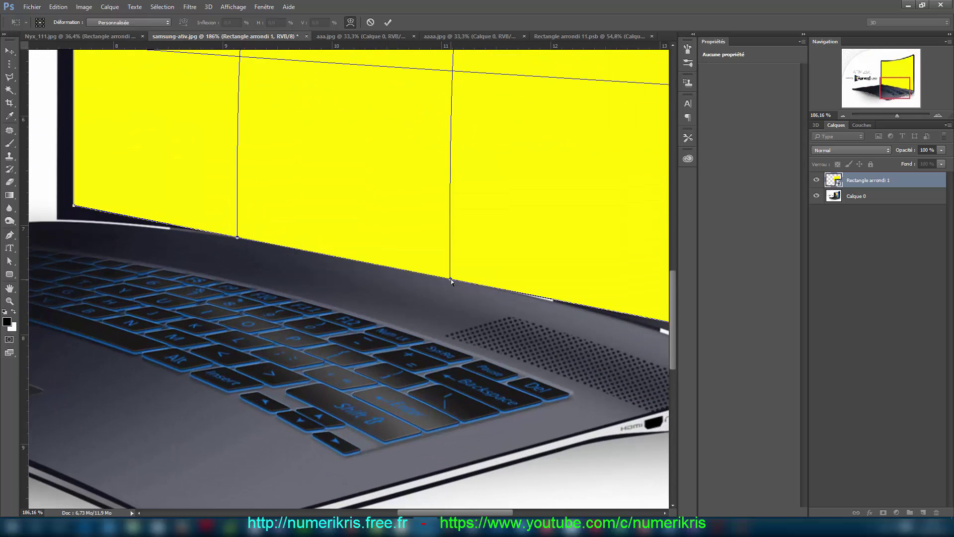
{"action": "left_click_drag", "start_coordinate": [451, 279], "coordinate": [472, 217]}
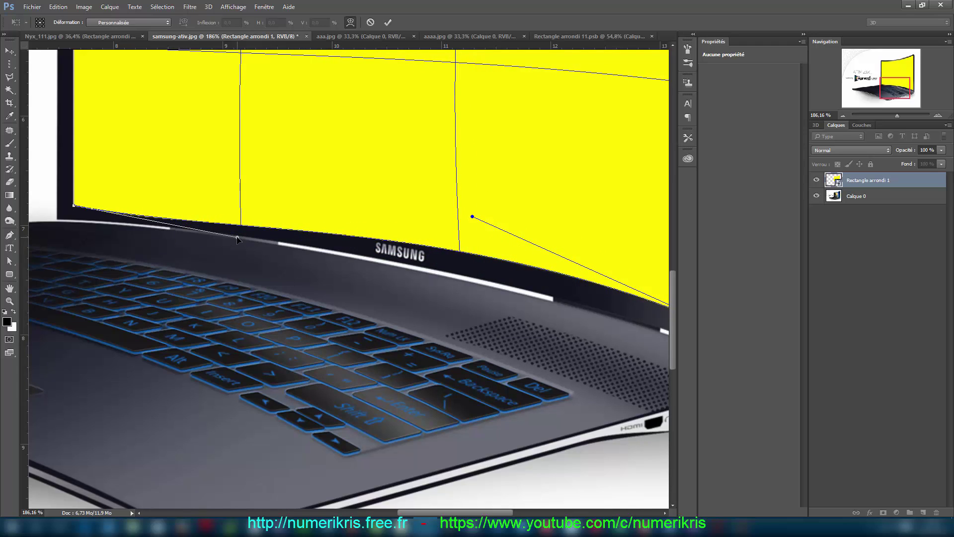
{"action": "left_click_drag", "start_coordinate": [237, 238], "coordinate": [222, 222]}
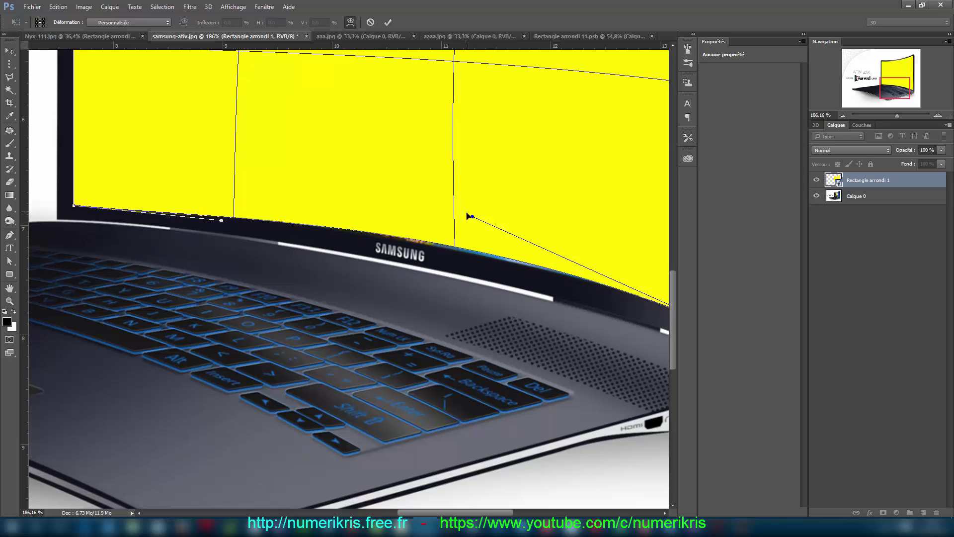
{"action": "left_click_drag", "start_coordinate": [472, 218], "coordinate": [479, 224]}
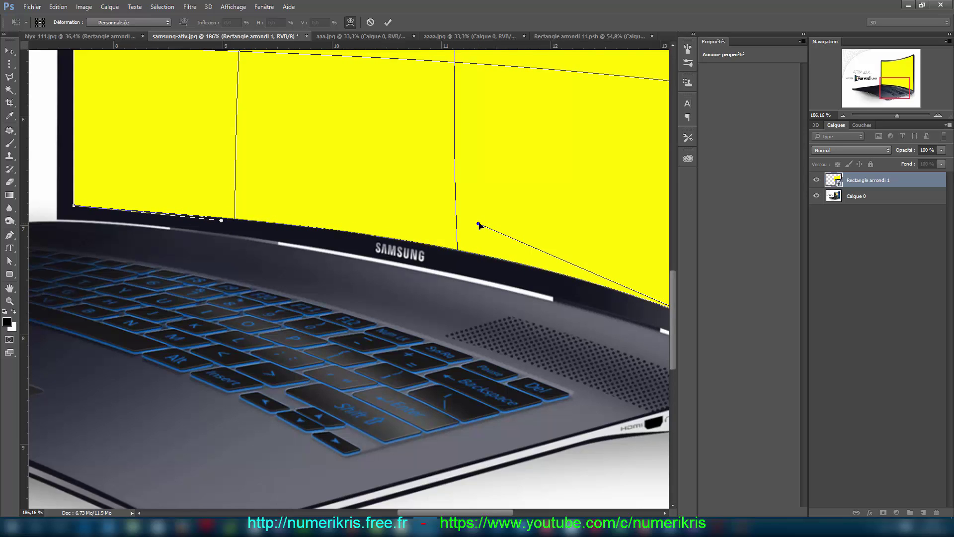
{"action": "scroll", "coordinate": [478, 225], "scroll_direction": "down", "scroll_amount": 5}
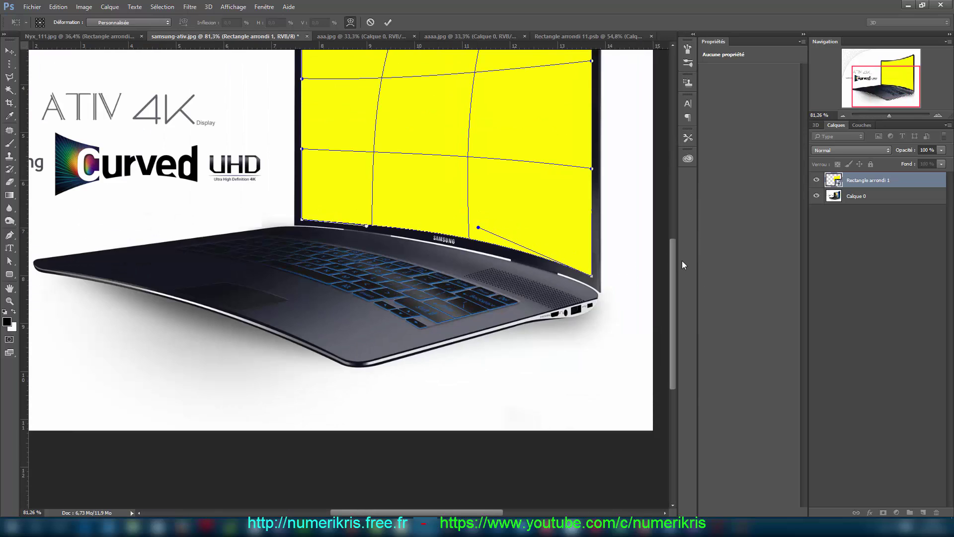
Apply the custom warp on the yellow layer and open its smart object contents for editing
{"action": "left_click_drag", "start_coordinate": [676, 243], "coordinate": [679, 207]}
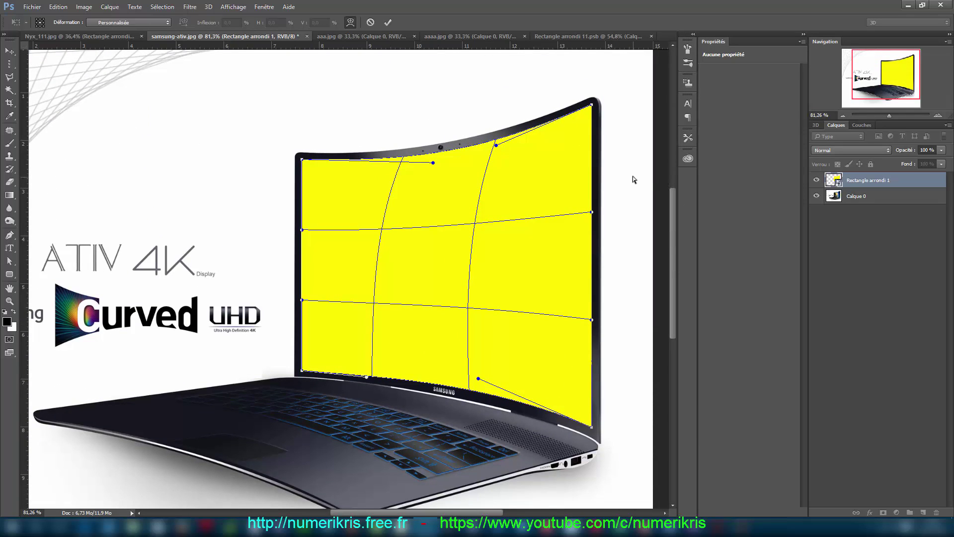
{"action": "left_click", "coordinate": [388, 22]}
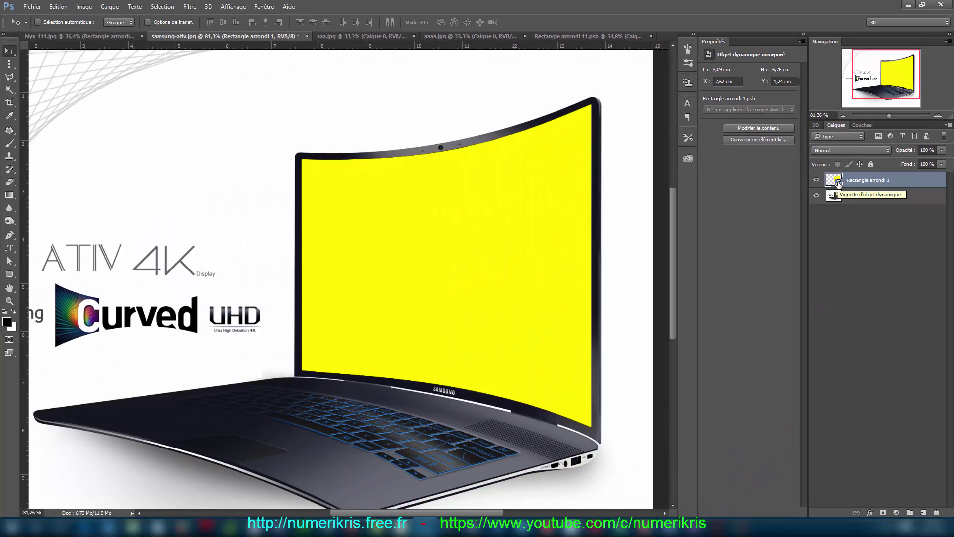
{"action": "double_click", "coordinate": [838, 182]}
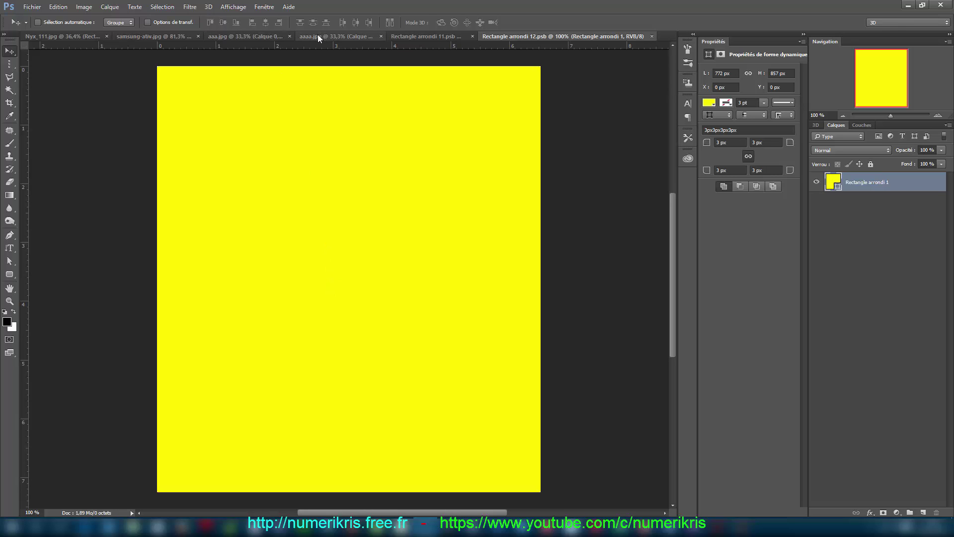
Copy the desert car photo from aaa.jpg into the Rectangle arrondi 12.psb smart object document
{"action": "left_click", "coordinate": [249, 34]}
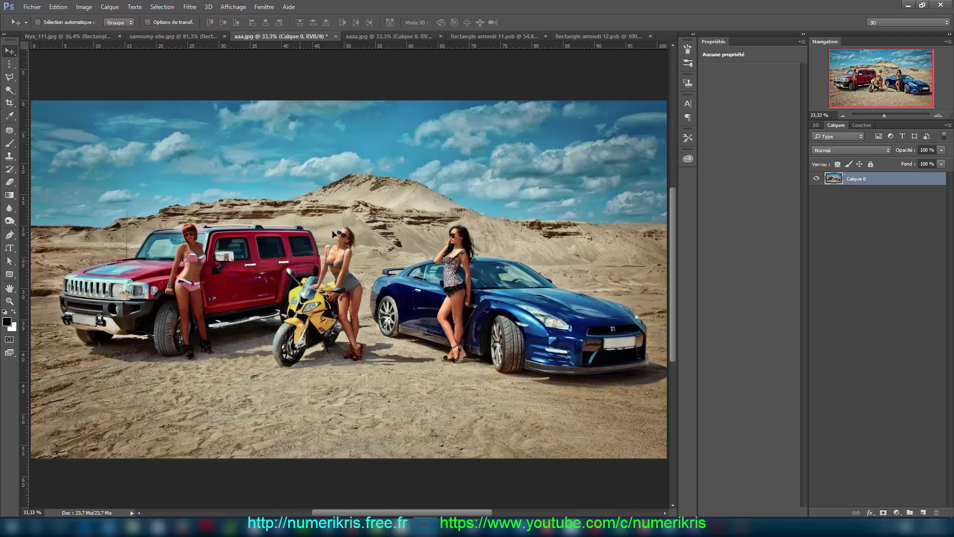
{"action": "left_click_drag", "start_coordinate": [333, 234], "coordinate": [387, 190]}
{"action": "scroll", "coordinate": [386, 189], "scroll_direction": "down", "scroll_amount": 5}
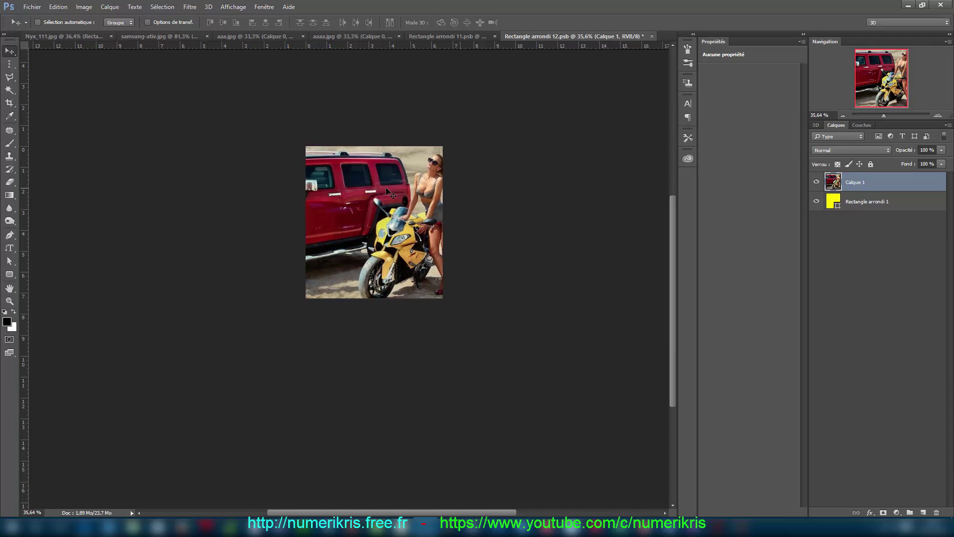
Scale the desert photo down with Free Transform to about 41.7 % so it just covers the canvas height
{"action": "key", "text": "ctrl+t"}
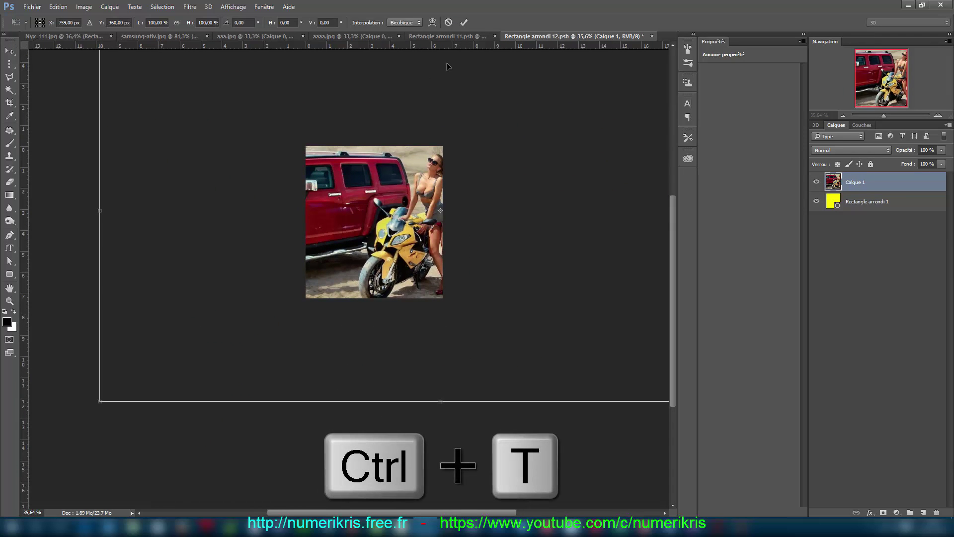
{"action": "scroll", "coordinate": [447, 61], "scroll_direction": "down", "scroll_amount": 3}
{"action": "left_click_drag", "start_coordinate": [672, 226], "coordinate": [675, 154]}
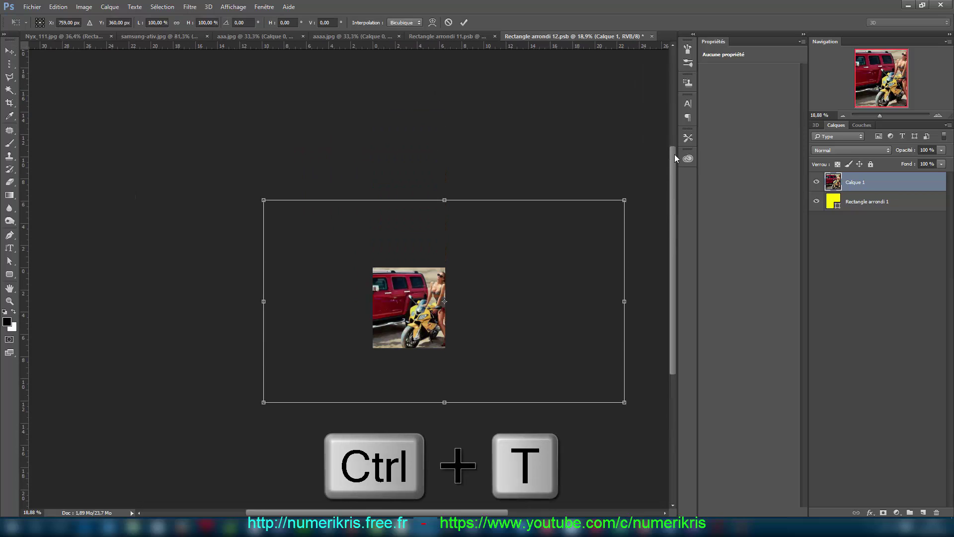
{"action": "left_click_drag", "start_coordinate": [625, 201], "coordinate": [509, 265]}
{"action": "left_click_drag", "start_coordinate": [264, 402], "coordinate": [361, 363]}
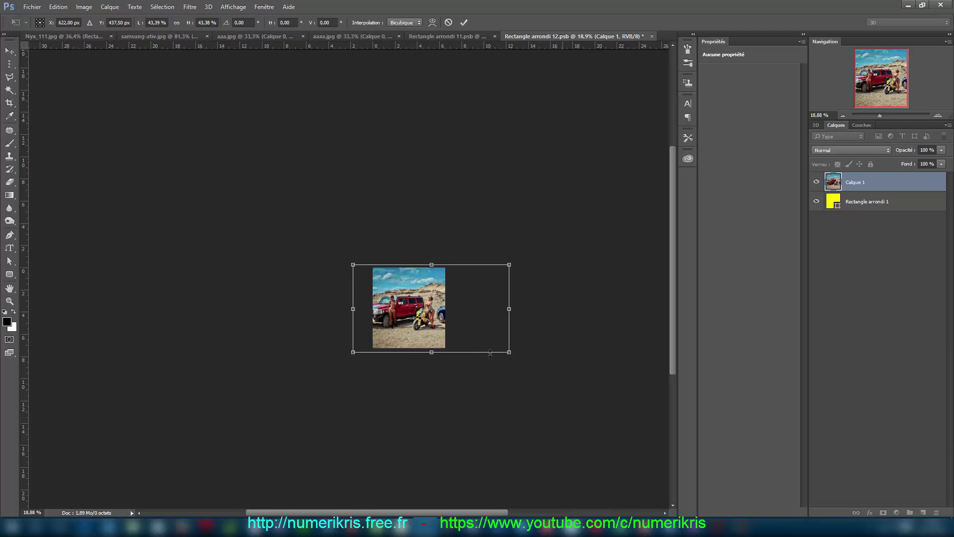
{"action": "left_click_drag", "start_coordinate": [510, 353], "coordinate": [504, 349]}
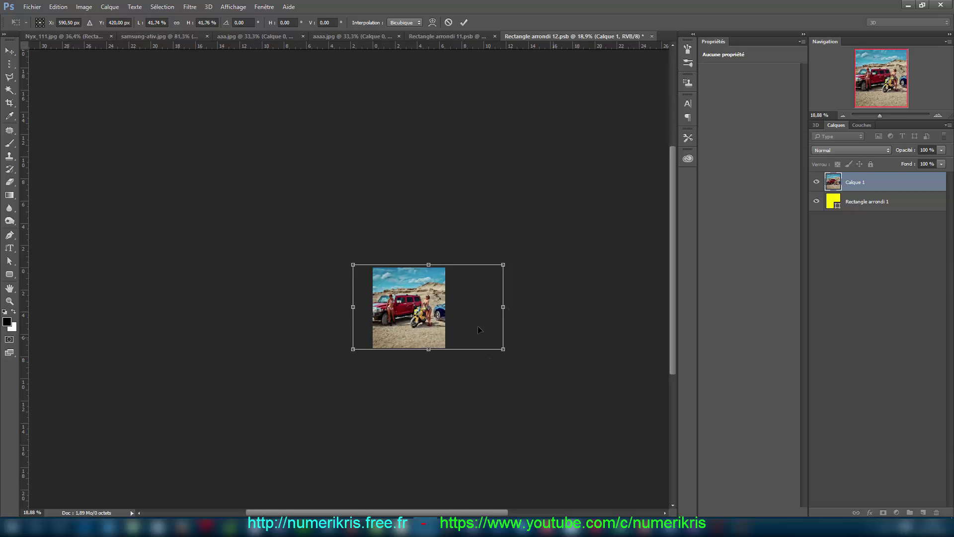
Reposition the desert photo to frame the red car and yellow motorbike, then save the contents to update the samsung-ativ.jpg mockup
{"action": "scroll", "coordinate": [463, 309], "scroll_direction": "up", "scroll_amount": 2}
{"action": "scroll", "coordinate": [422, 304], "scroll_direction": "up", "scroll_amount": 5}
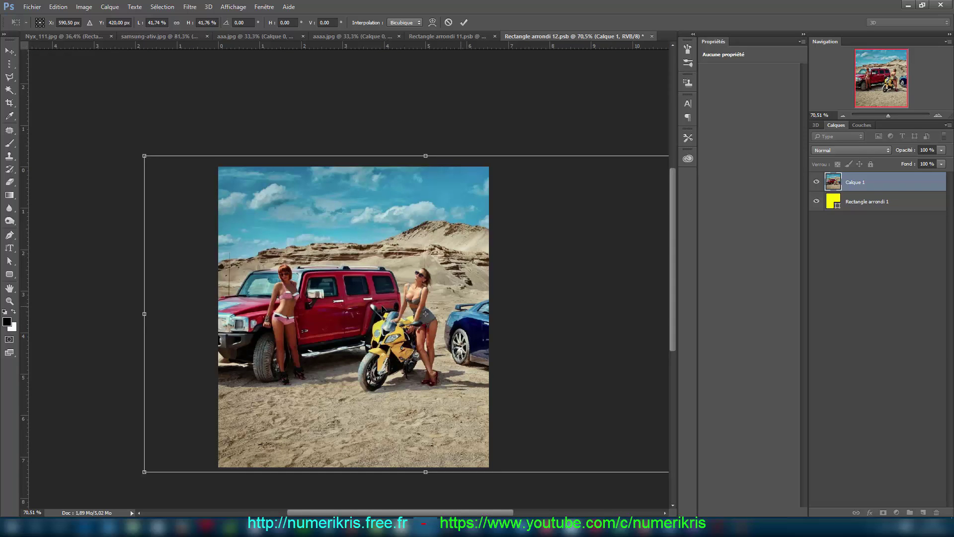
{"action": "left_click_drag", "start_coordinate": [372, 305], "coordinate": [419, 305]}
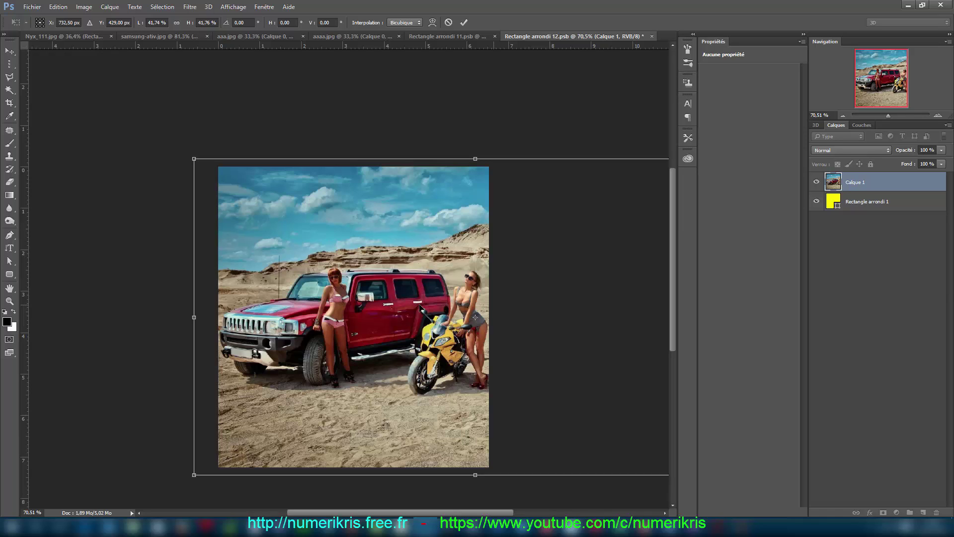
{"action": "left_click", "coordinate": [463, 23]}
{"action": "key", "text": "ctrl+s"}
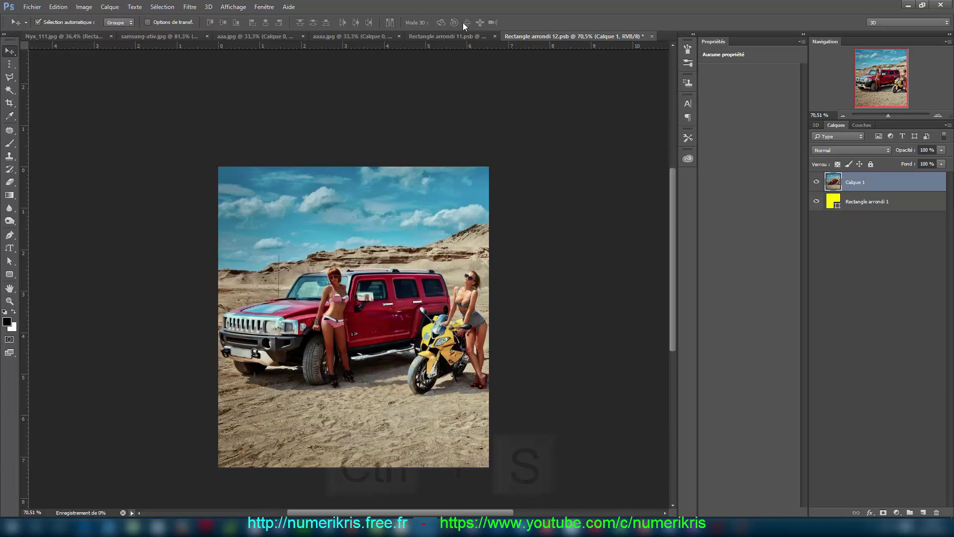
{"action": "left_click", "coordinate": [159, 35]}
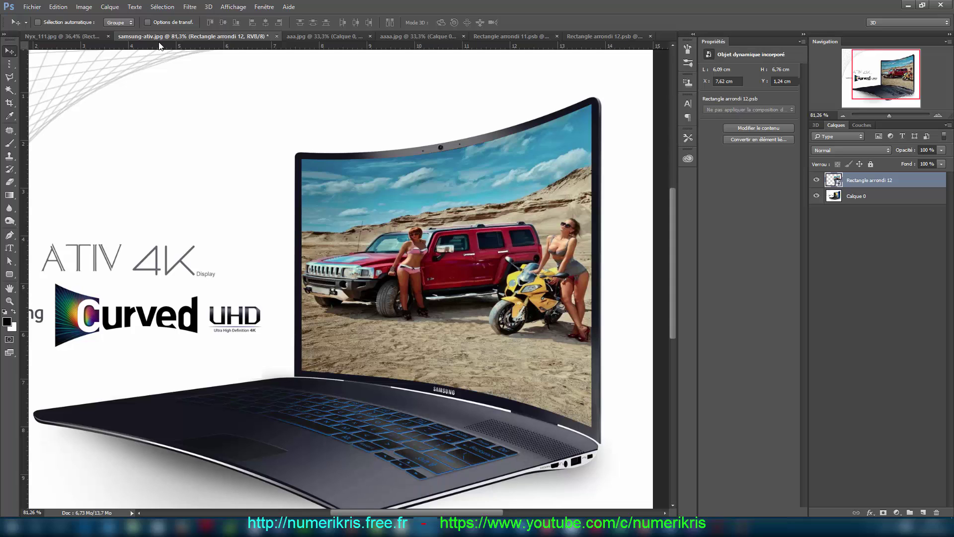
Copy the mountain lake photo from aaaa.jpg into Rectangle arrondi 12.psb and scale it down to 37.42 %
{"action": "left_click", "coordinate": [415, 37]}
{"action": "left_click_drag", "start_coordinate": [438, 185], "coordinate": [364, 276]}
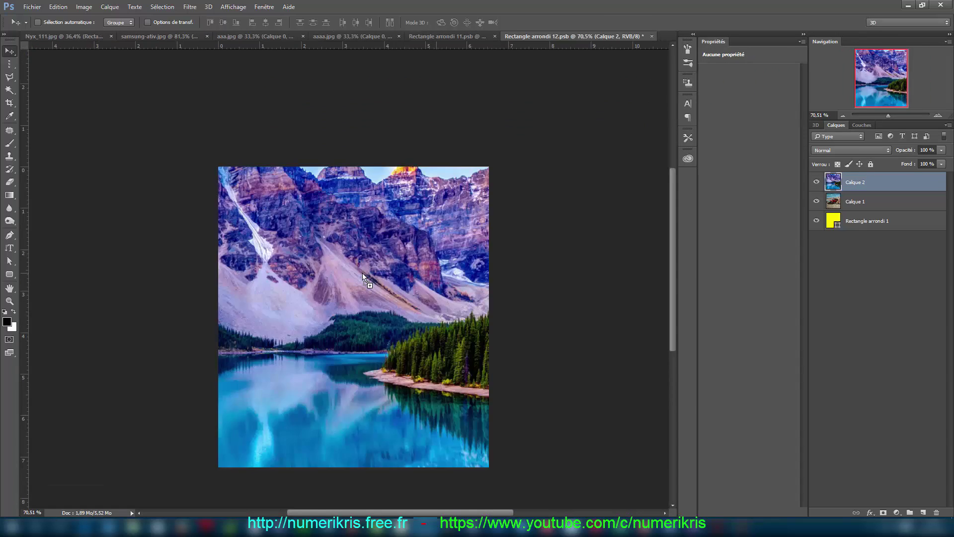
{"action": "key", "text": "ctrl+t"}
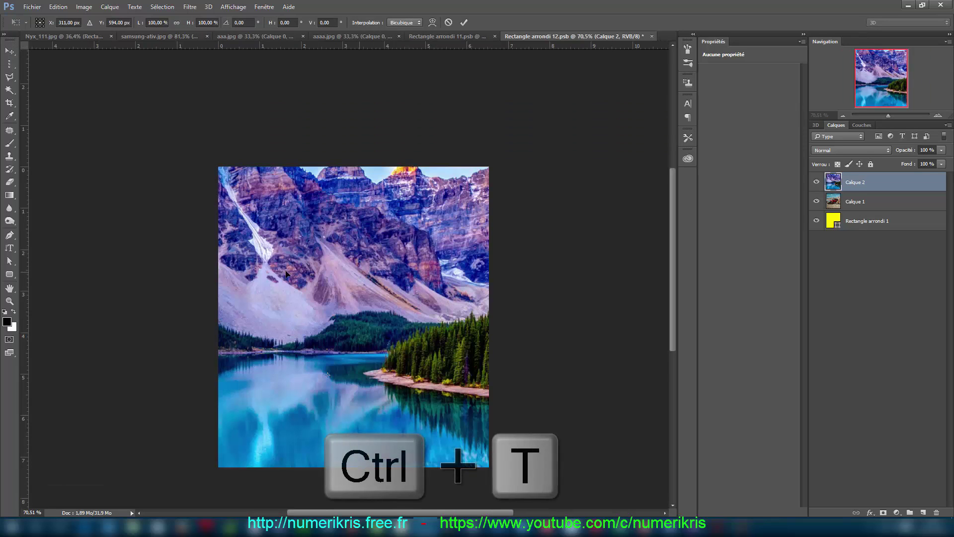
{"action": "scroll", "coordinate": [296, 268], "scroll_direction": "down", "scroll_amount": 9}
{"action": "left_click_drag", "start_coordinate": [209, 254], "coordinate": [309, 290]}
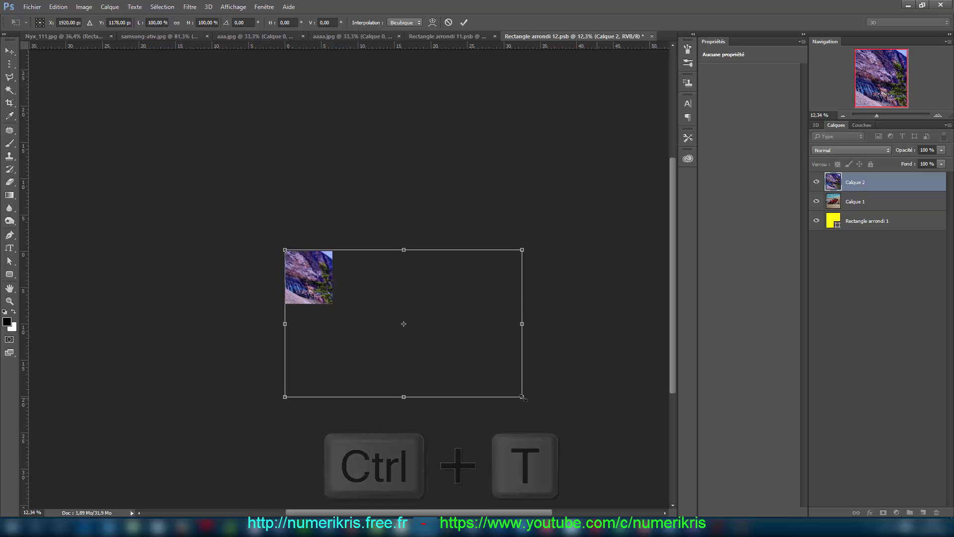
{"action": "left_click_drag", "start_coordinate": [522, 397], "coordinate": [351, 346]}
Shift the lake photo sideways so its right-hand part with the forested shore fills the canvas, and apply the transformation
{"action": "scroll", "coordinate": [218, 276], "scroll_direction": "up", "scroll_amount": 5}
{"action": "scroll", "coordinate": [237, 271], "scroll_direction": "up", "scroll_amount": 1}
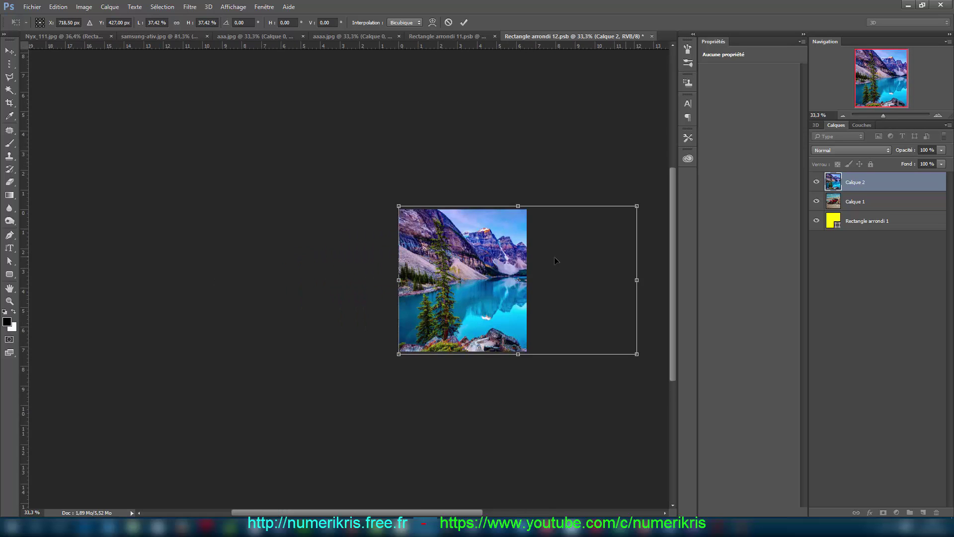
{"action": "scroll", "coordinate": [427, 282], "scroll_direction": "up", "scroll_amount": 3}
{"action": "left_click_drag", "start_coordinate": [414, 283], "coordinate": [234, 279]}
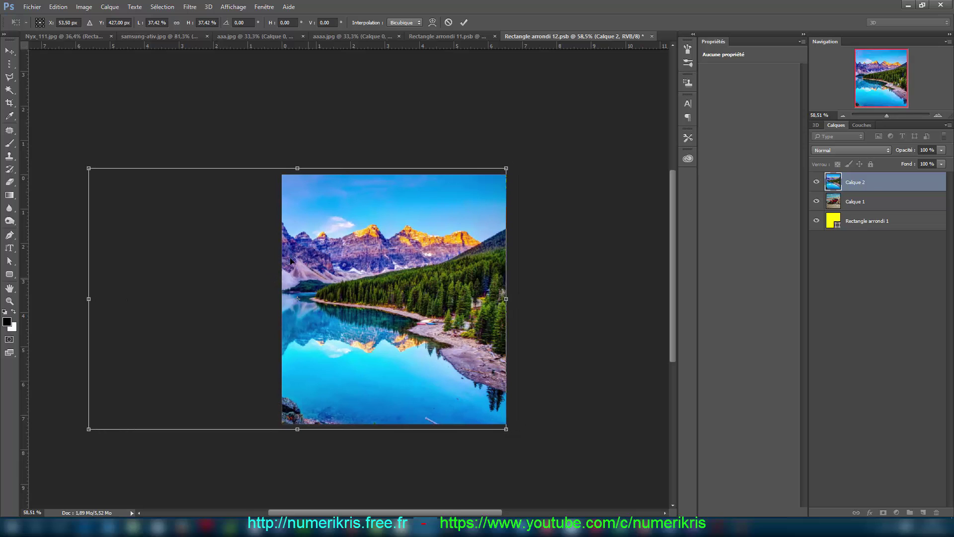
{"action": "left_click", "coordinate": [464, 23]}
Save the smart object contents with the lake photo and show the whole updated laptop mockup in samsung-ativ.jpg
{"action": "key", "text": "ctrl+s"}
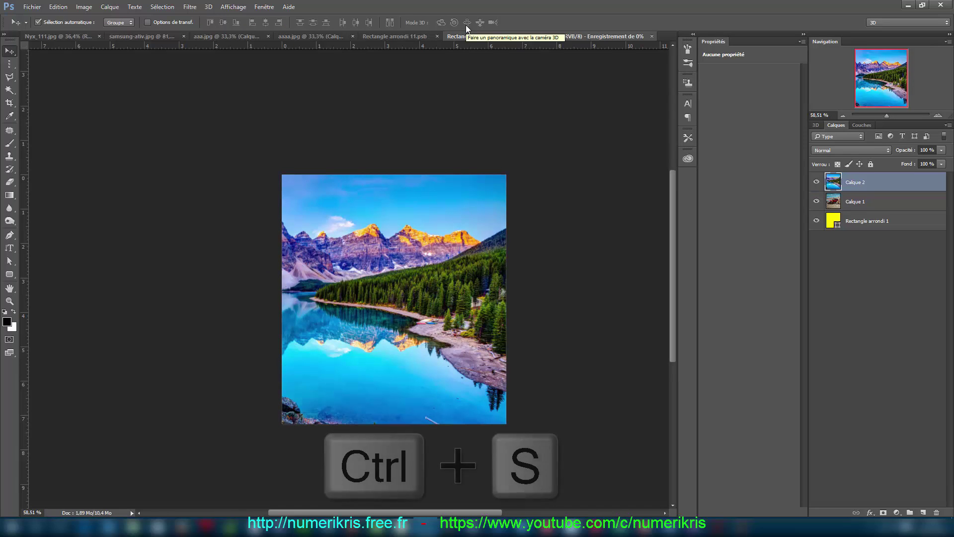
{"action": "left_click", "coordinate": [160, 36]}
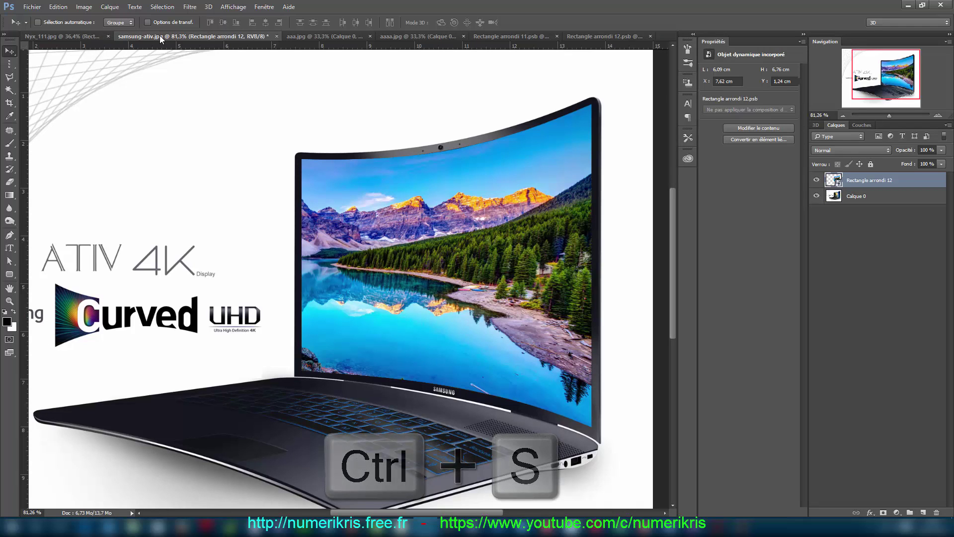
{"action": "scroll", "coordinate": [166, 103], "scroll_direction": "down", "scroll_amount": 4}
{"action": "scroll", "coordinate": [165, 102], "scroll_direction": "down", "scroll_amount": 1}
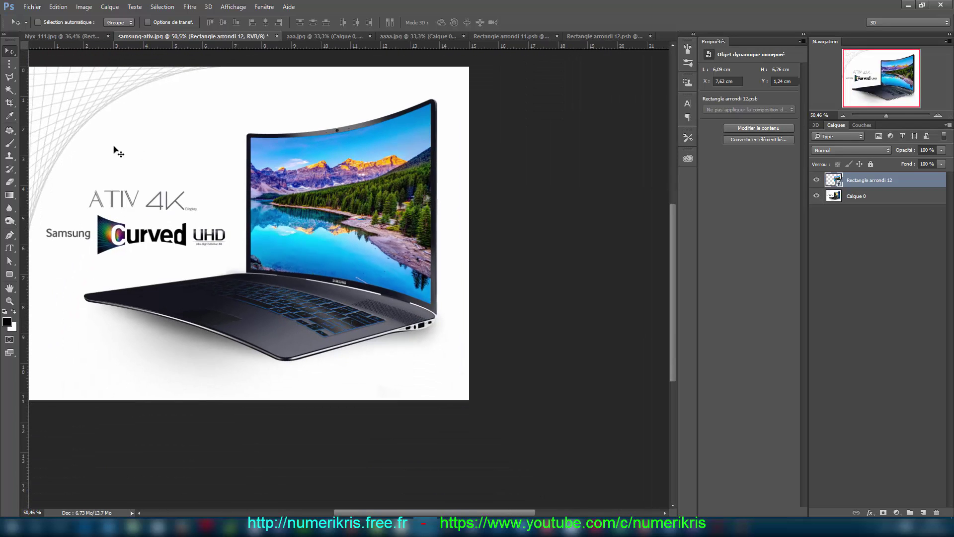
{"action": "left_click_drag", "start_coordinate": [359, 511], "coordinate": [318, 512]}
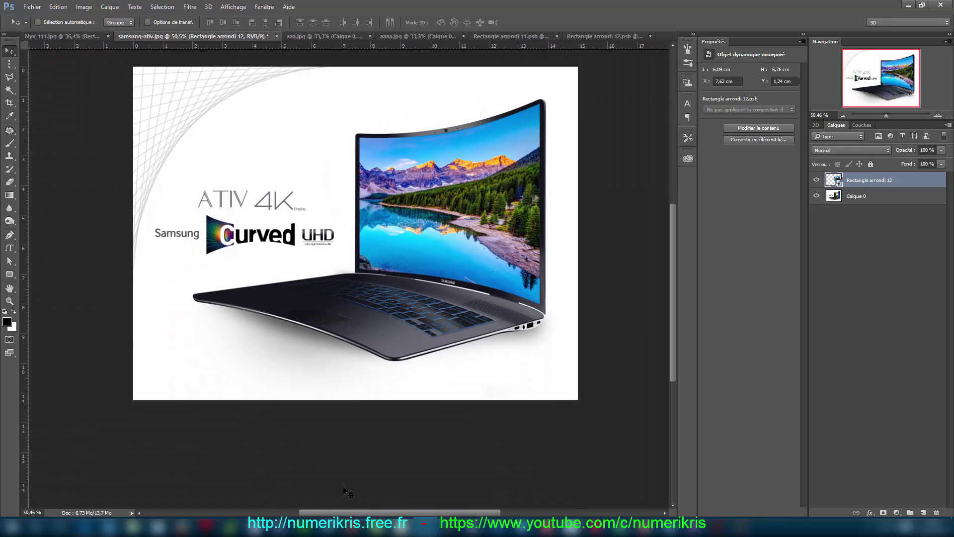
{"action": "left_click_drag", "start_coordinate": [675, 276], "coordinate": [669, 262]}
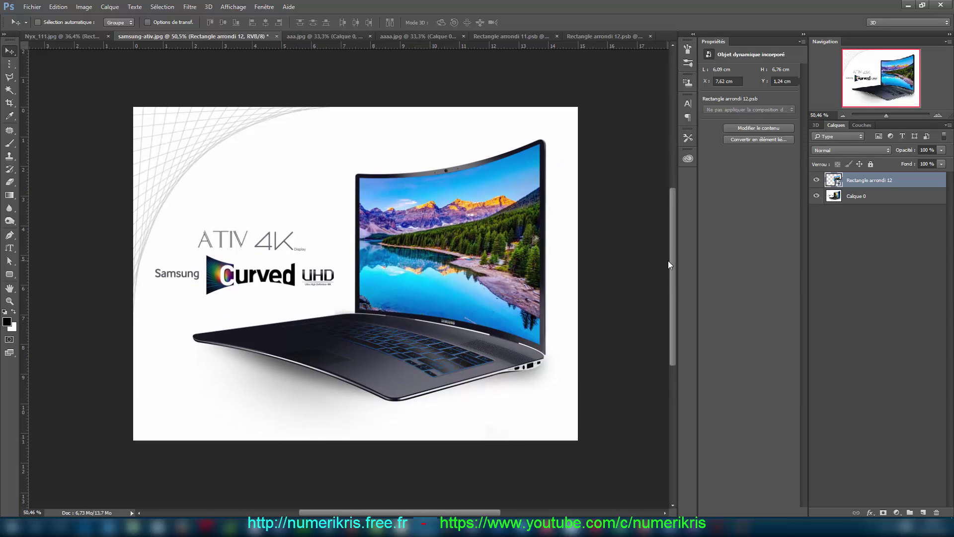